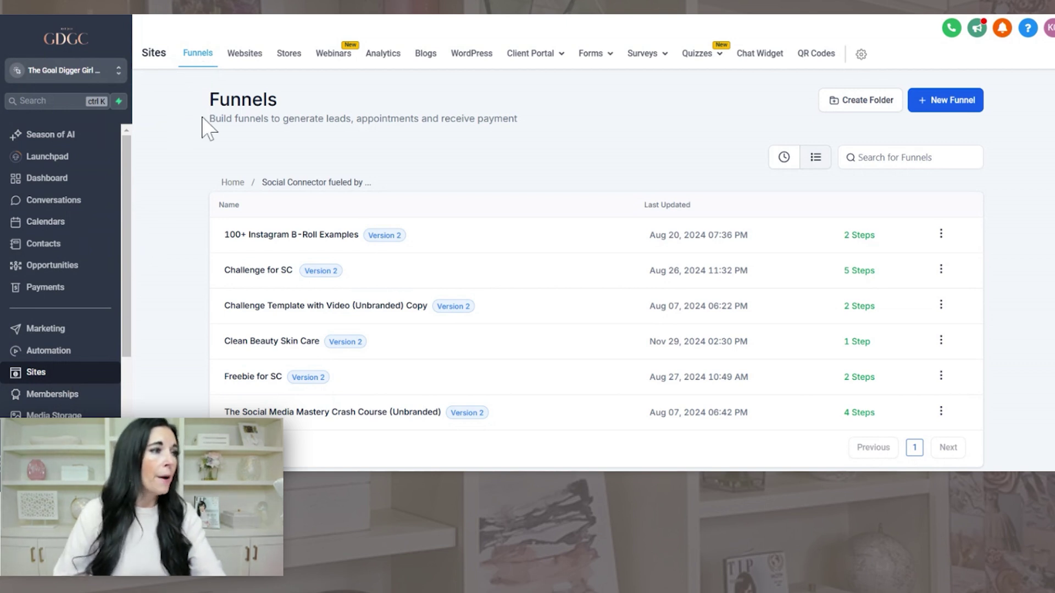
Step: Start a new funnel from a prebuilt template and open the Template Library
{"action": "left_click", "coordinate": [942, 104]}
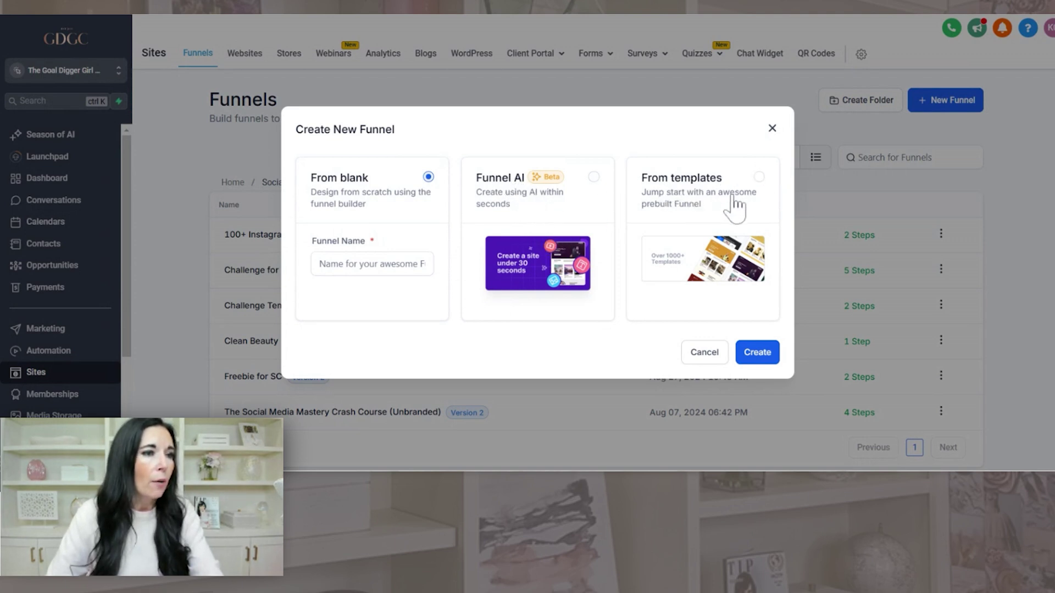
{"action": "left_click", "coordinate": [758, 178]}
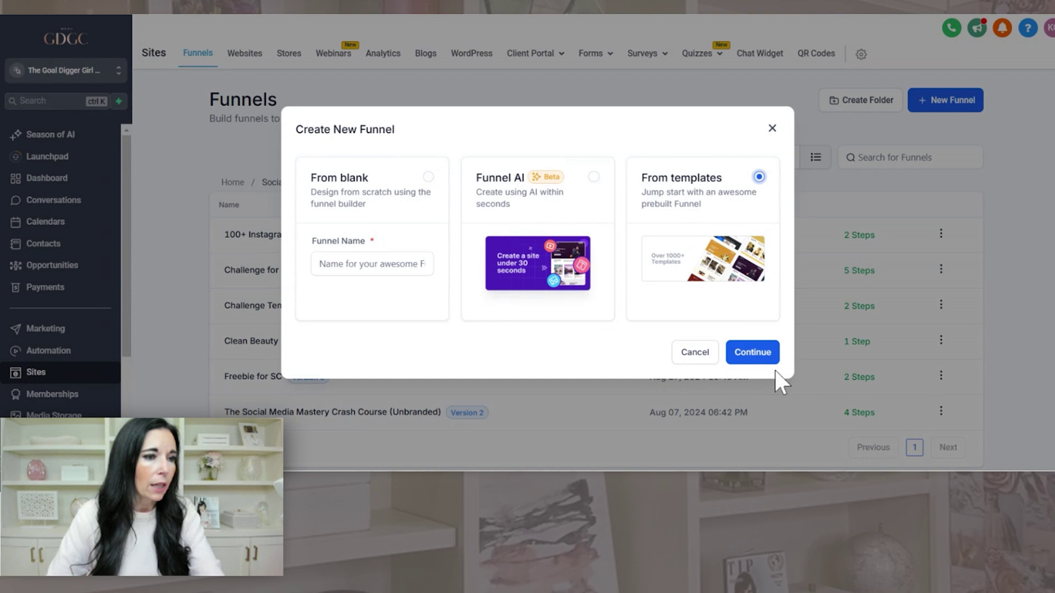
{"action": "left_click", "coordinate": [745, 352]}
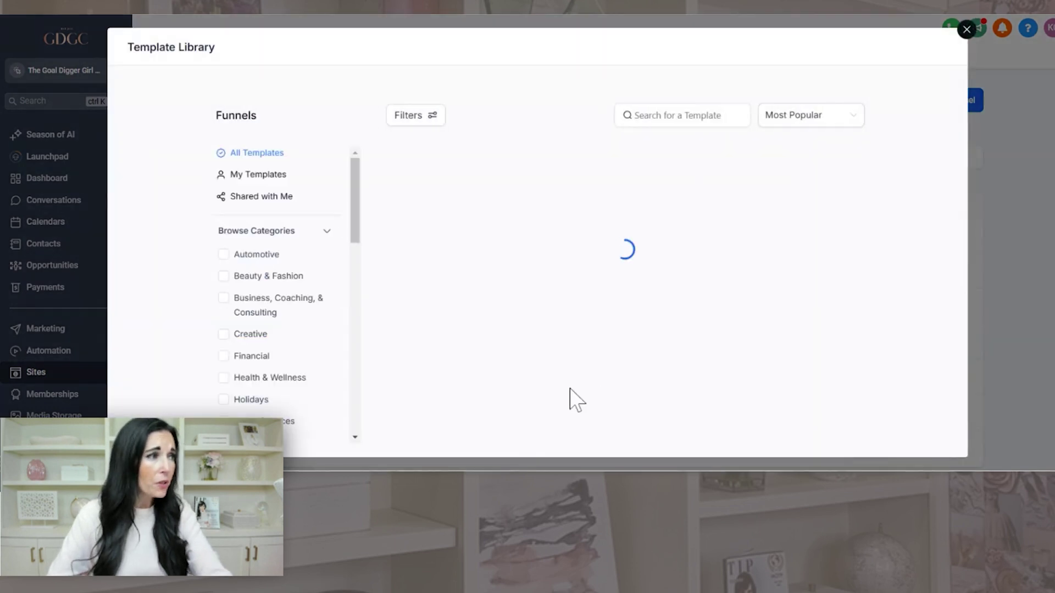
Step: Filter the template library by the Lead Capture type and browse the matching templates
{"action": "scroll", "coordinate": [589, 330], "scroll_direction": "down", "scroll_amount": 1}
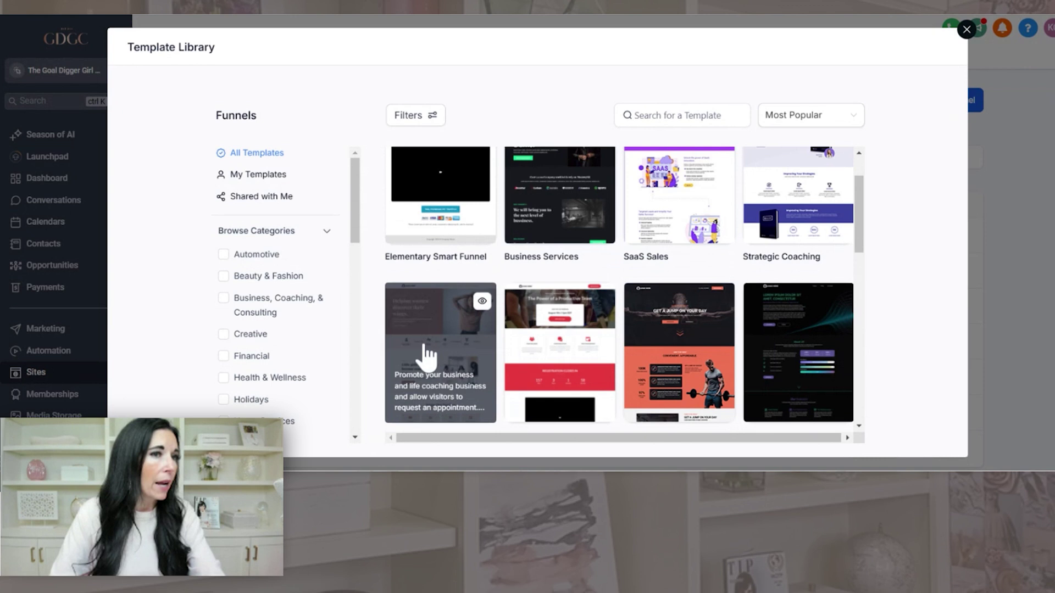
{"action": "scroll", "coordinate": [297, 275], "scroll_direction": "down", "scroll_amount": 1}
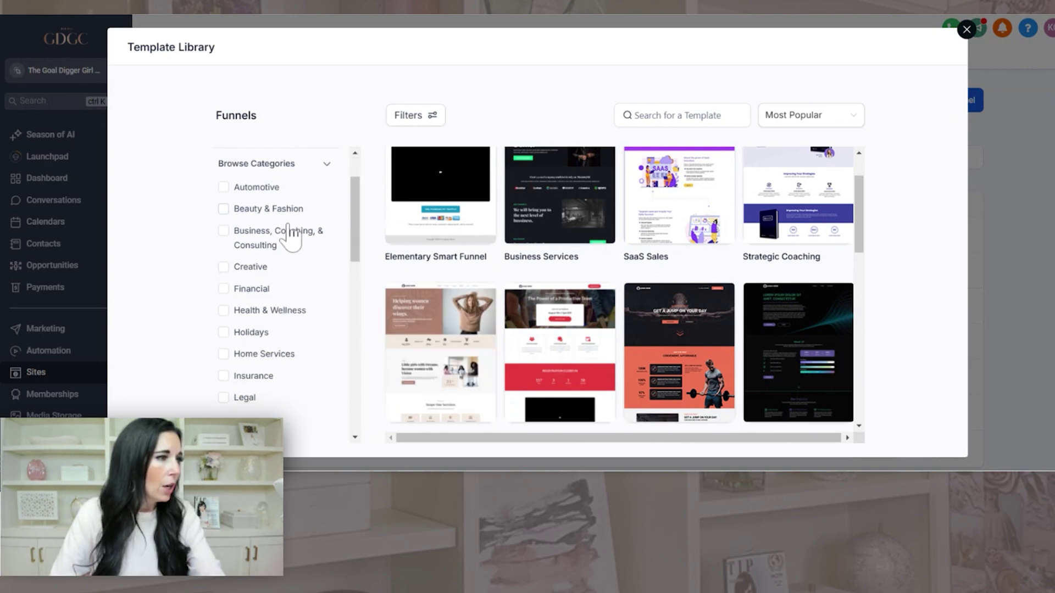
{"action": "scroll", "coordinate": [289, 266], "scroll_direction": "down", "scroll_amount": 3}
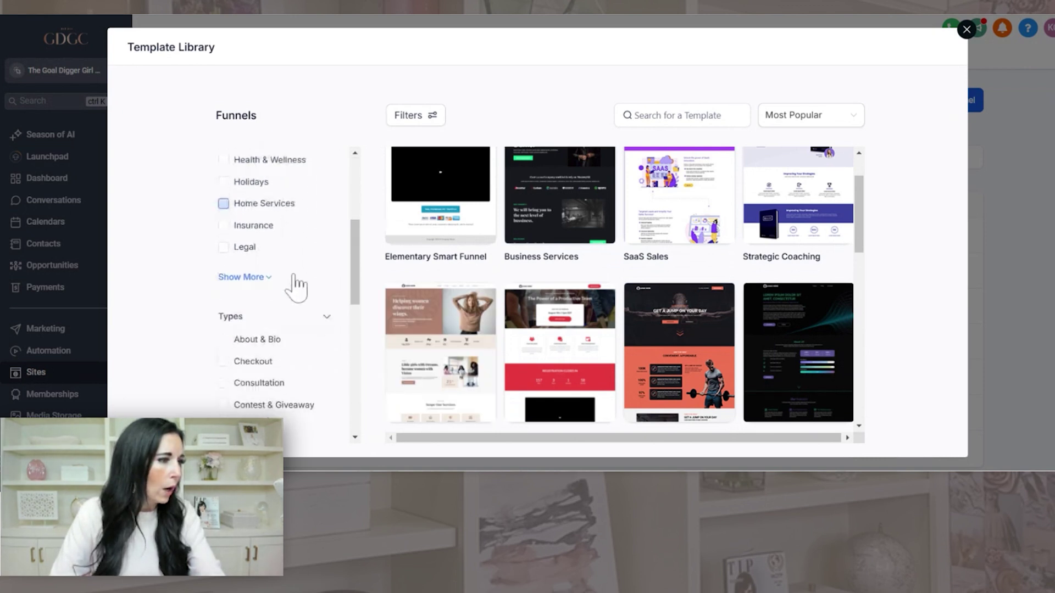
{"action": "scroll", "coordinate": [296, 269], "scroll_direction": "down", "scroll_amount": 3}
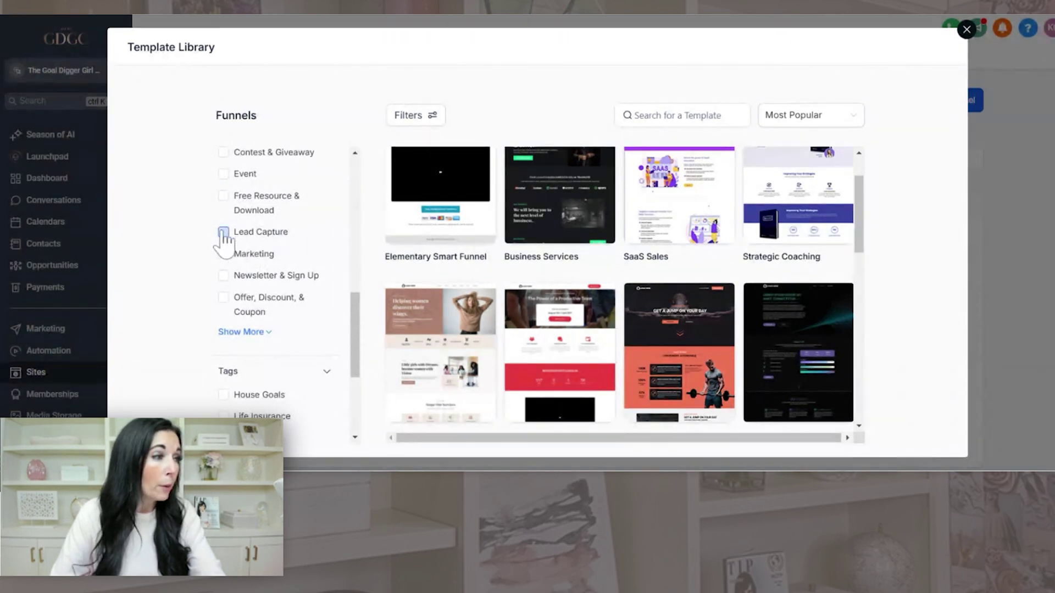
{"action": "left_click", "coordinate": [223, 232]}
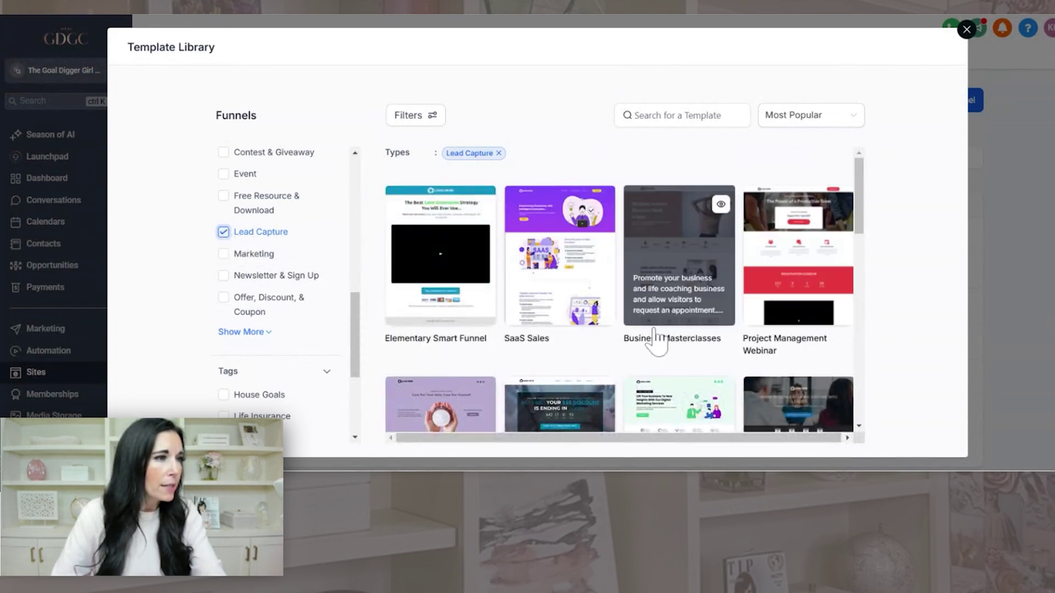
{"action": "scroll", "coordinate": [706, 352], "scroll_direction": "down", "scroll_amount": 4}
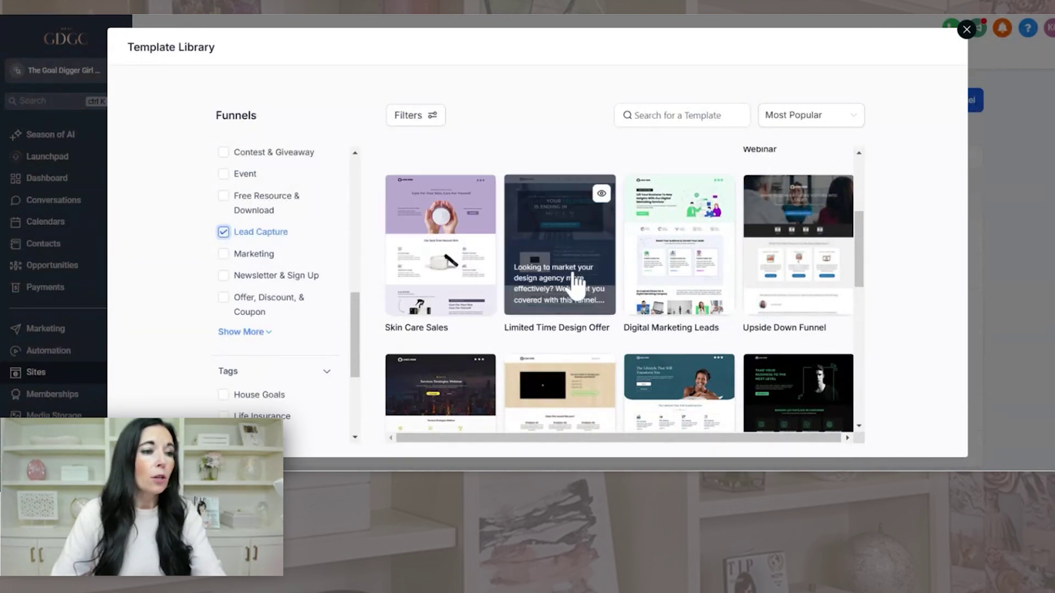
{"action": "scroll", "coordinate": [563, 259], "scroll_direction": "down", "scroll_amount": 1}
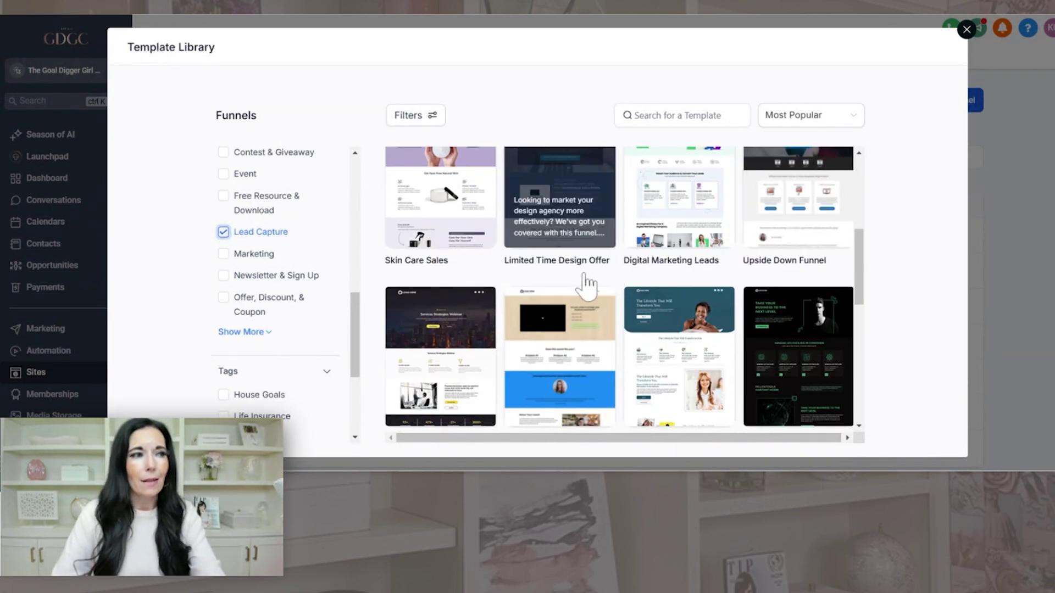
{"action": "scroll", "coordinate": [582, 281], "scroll_direction": "down", "scroll_amount": 1}
{"action": "scroll", "coordinate": [581, 280], "scroll_direction": "down", "scroll_amount": 1}
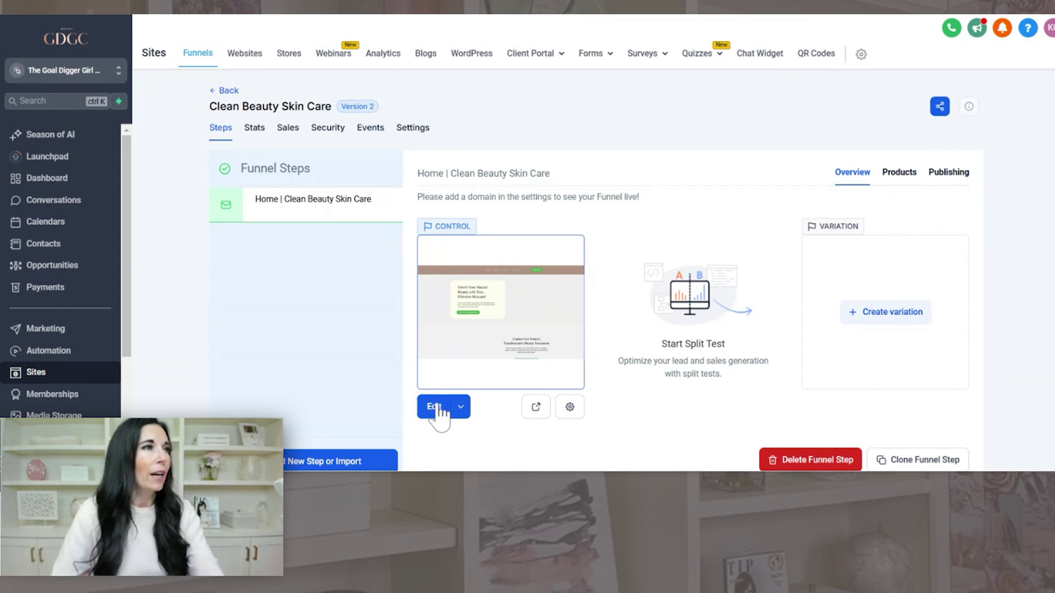
Step: Edit the Clean Beauty Skin Care Home page and scroll down to its six-question FAQs section
{"action": "left_click", "coordinate": [434, 407]}
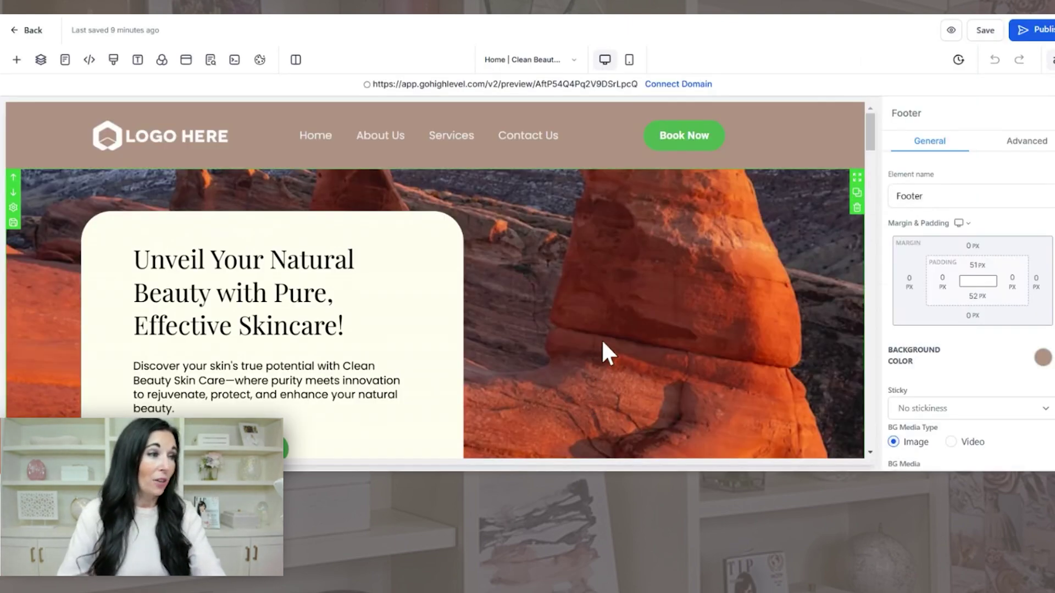
{"action": "scroll", "coordinate": [598, 297], "scroll_direction": "down", "scroll_amount": 4}
{"action": "scroll", "coordinate": [608, 301], "scroll_direction": "down", "scroll_amount": 2}
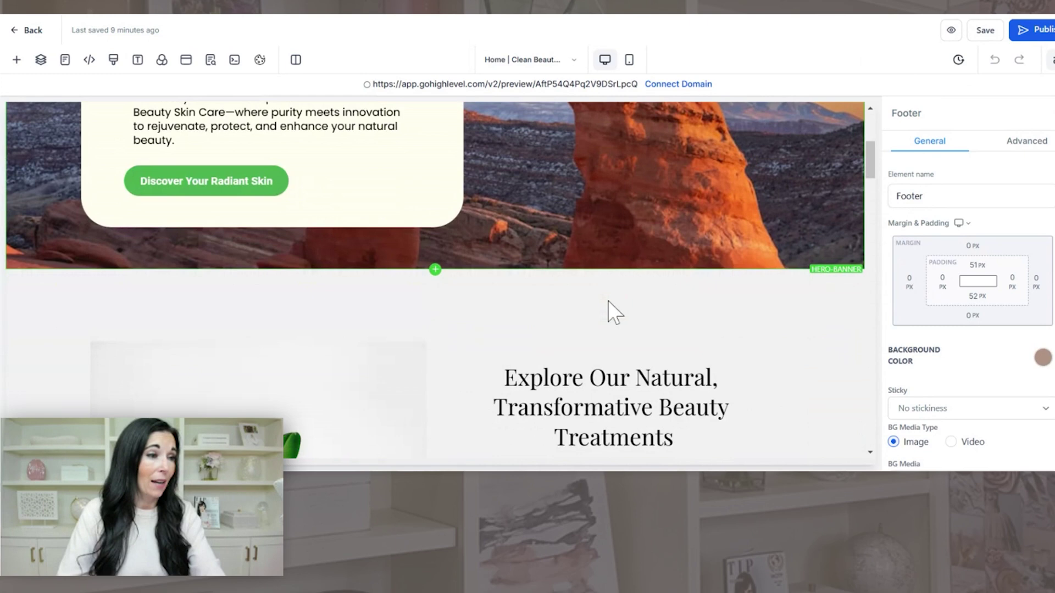
{"action": "scroll", "coordinate": [608, 301], "scroll_direction": "down", "scroll_amount": 5}
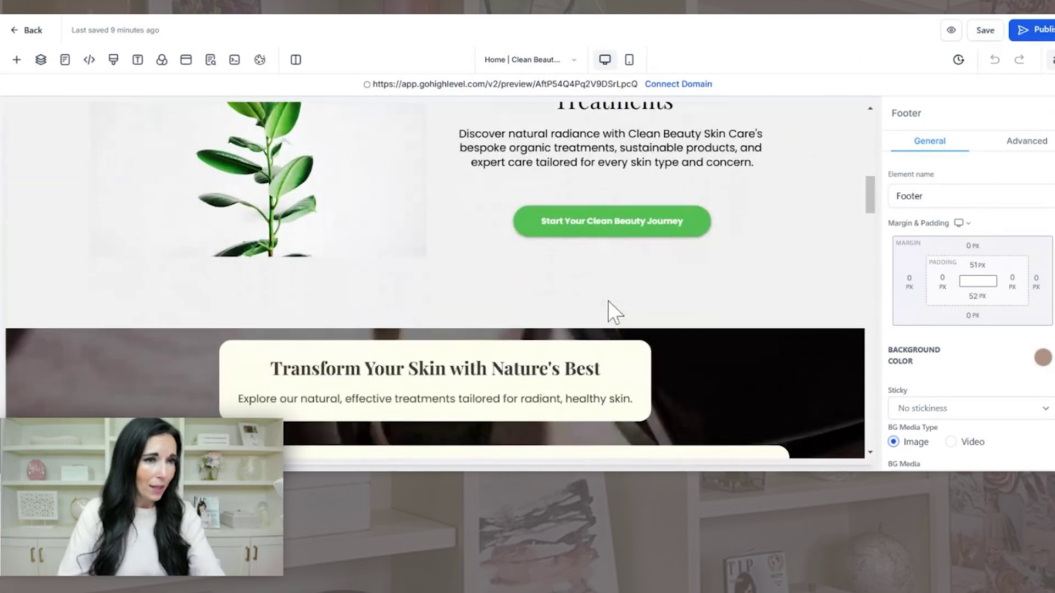
{"action": "scroll", "coordinate": [608, 301], "scroll_direction": "down", "scroll_amount": 10}
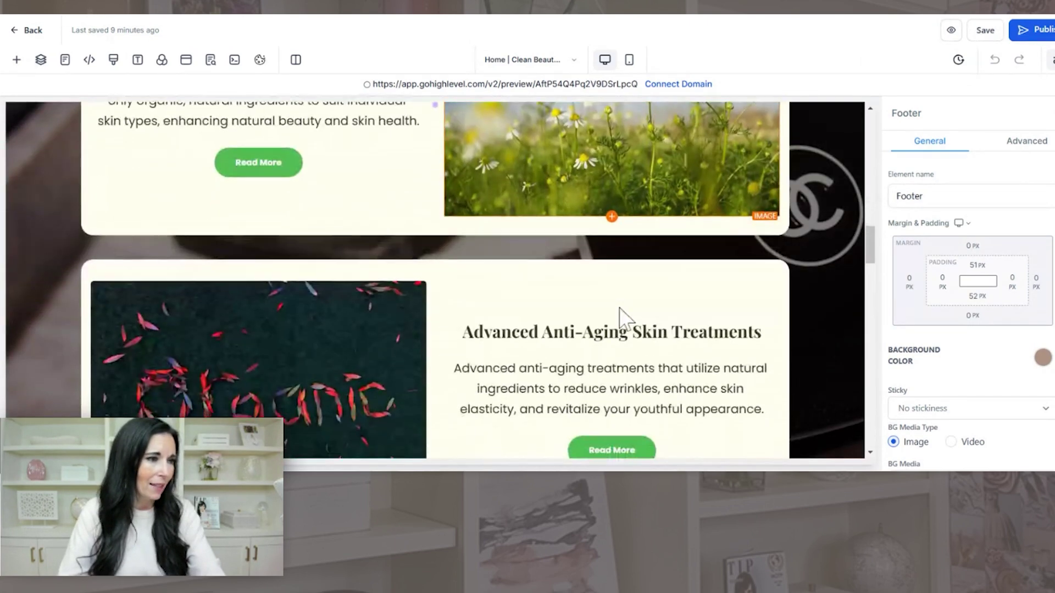
{"action": "scroll", "coordinate": [619, 307], "scroll_direction": "down", "scroll_amount": 12}
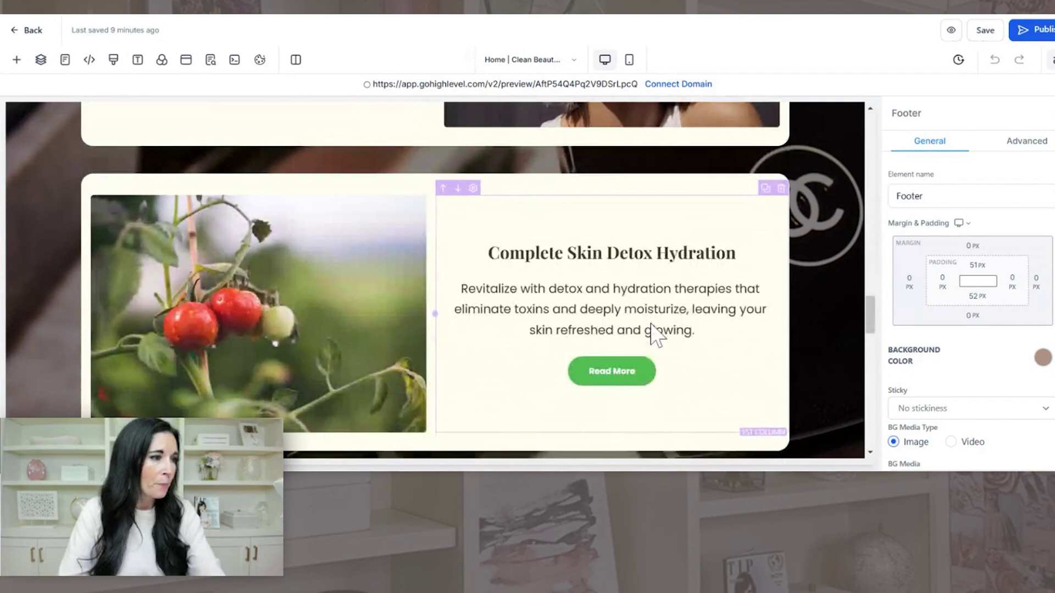
{"action": "scroll", "coordinate": [654, 332], "scroll_direction": "down", "scroll_amount": 10}
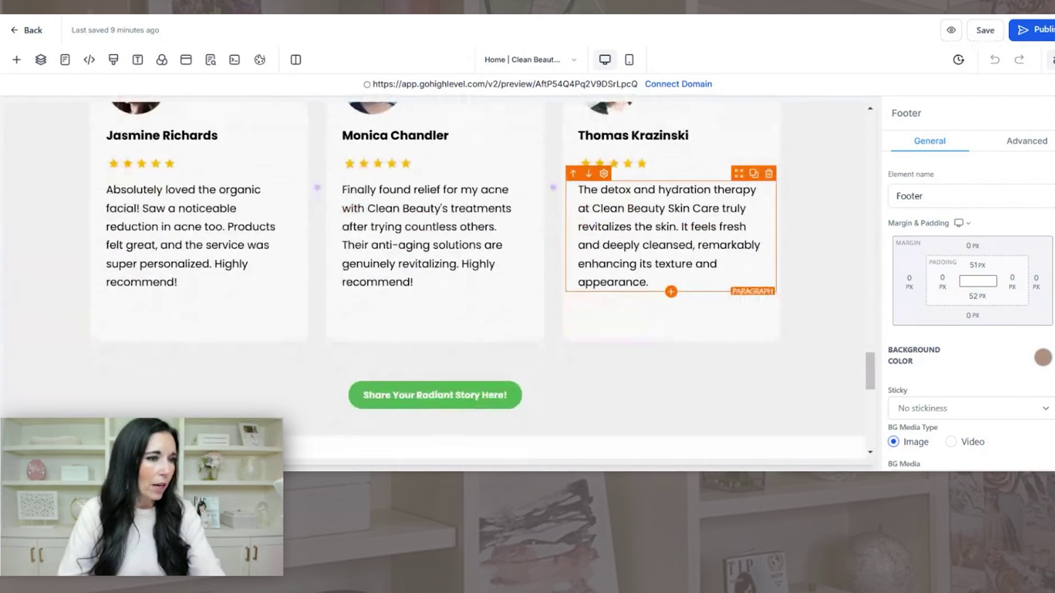
{"action": "scroll", "coordinate": [656, 324], "scroll_direction": "down", "scroll_amount": 10}
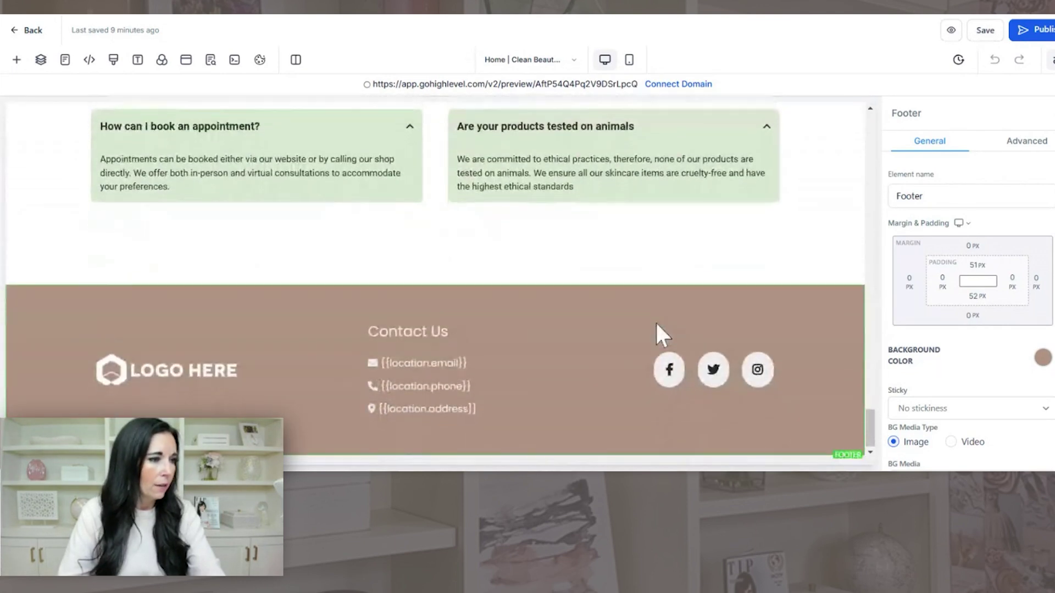
{"action": "scroll", "coordinate": [736, 236], "scroll_direction": "up", "scroll_amount": 4}
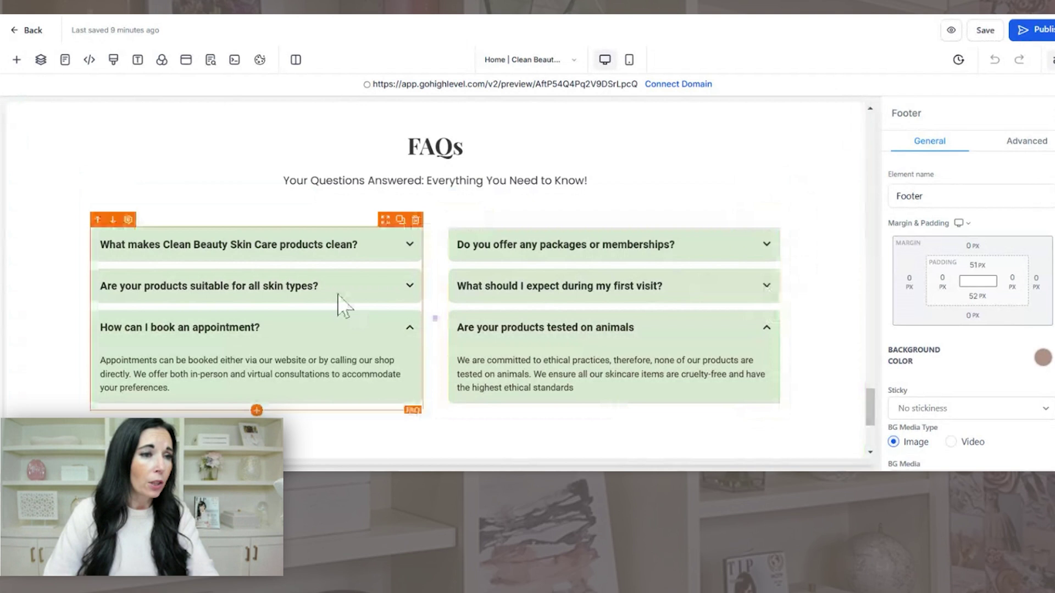
Step: Inspect the right-hand FAQ block's settings, including its advanced styling options
{"action": "left_click", "coordinate": [604, 257]}
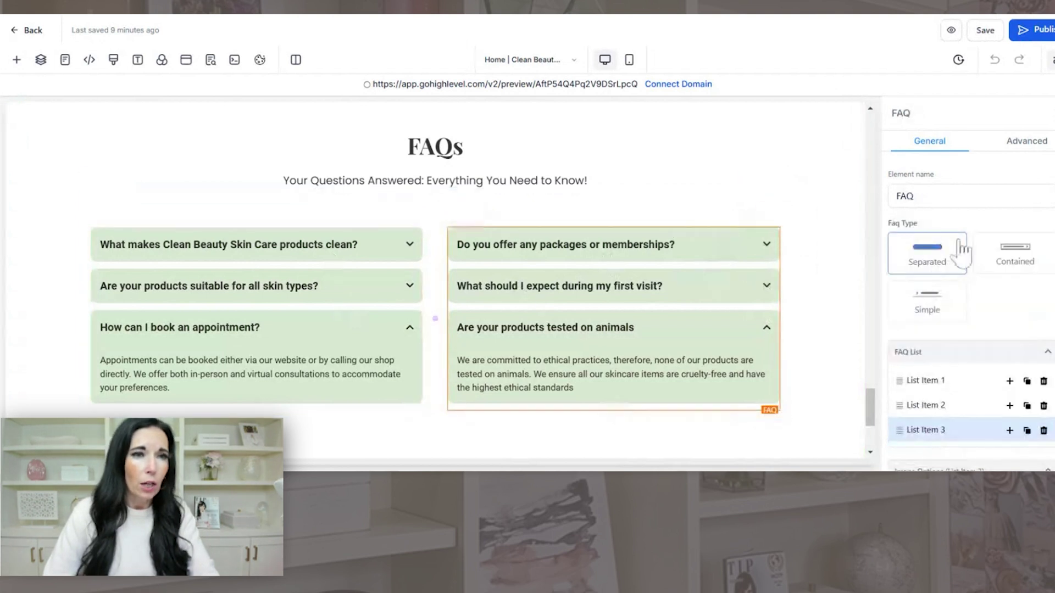
{"action": "scroll", "coordinate": [986, 263], "scroll_direction": "down", "scroll_amount": 2}
{"action": "scroll", "coordinate": [987, 263], "scroll_direction": "up", "scroll_amount": 2}
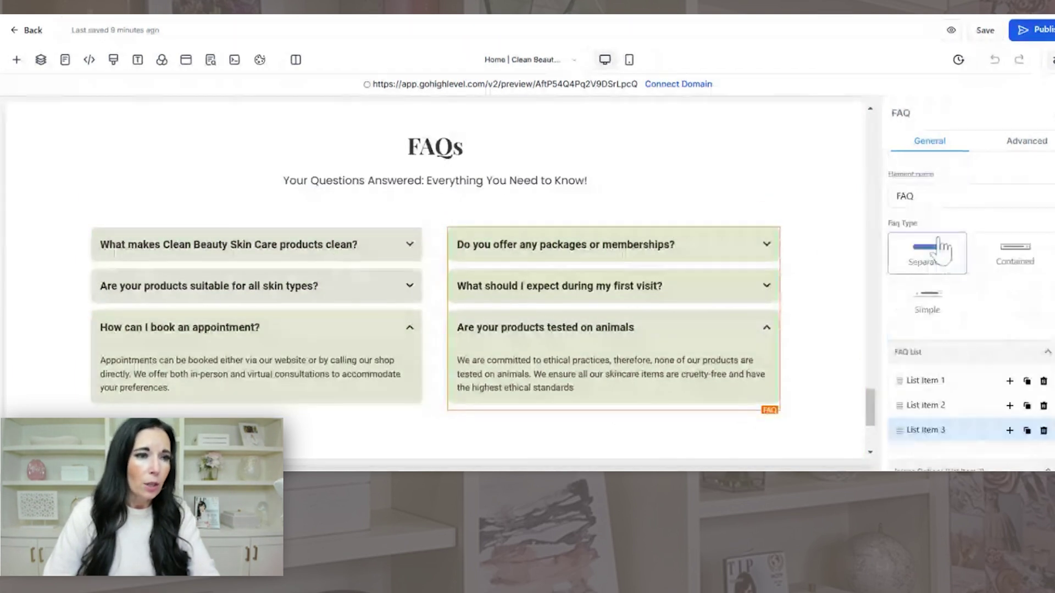
{"action": "left_click", "coordinate": [1027, 144]}
{"action": "scroll", "coordinate": [1008, 307], "scroll_direction": "down", "scroll_amount": 3}
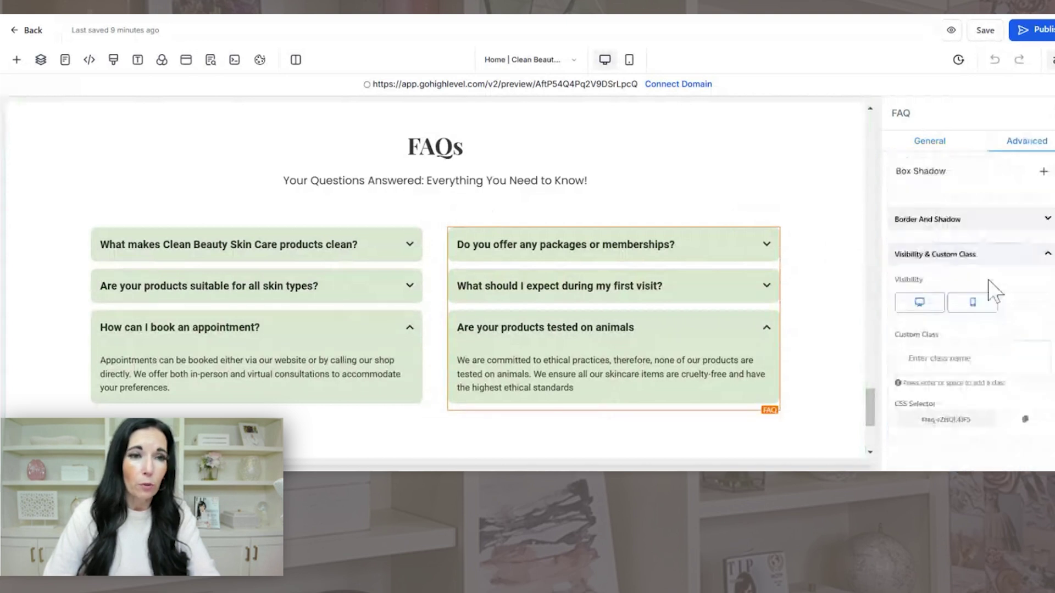
{"action": "scroll", "coordinate": [986, 278], "scroll_direction": "up", "scroll_amount": 2}
{"action": "scroll", "coordinate": [934, 241], "scroll_direction": "down", "scroll_amount": 5}
Step: Select the whole FAQ section and move back up to the top of the page
{"action": "left_click", "coordinate": [819, 172]}
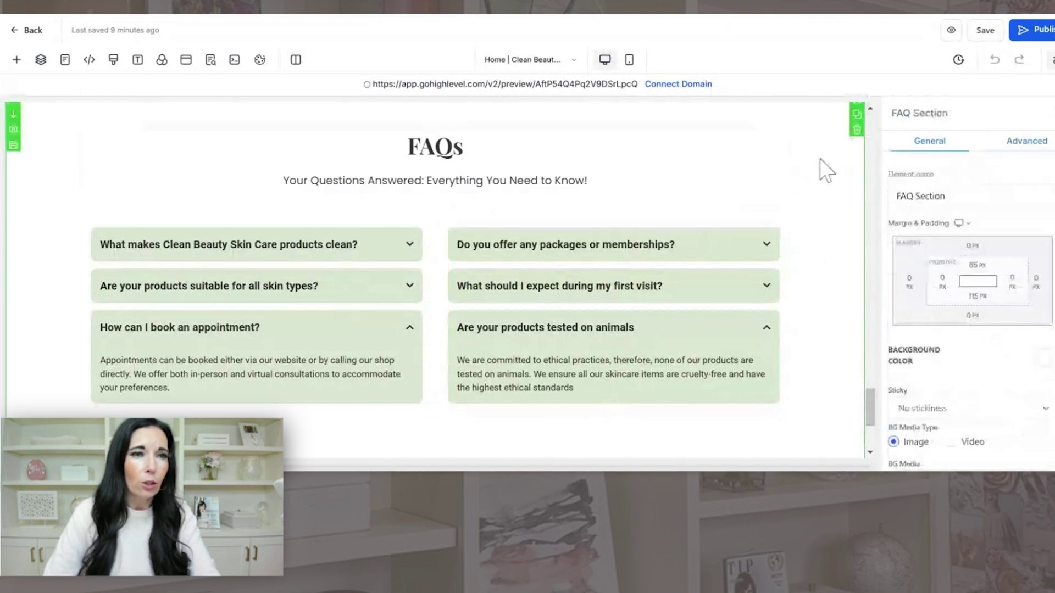
{"action": "scroll", "coordinate": [1037, 286], "scroll_direction": "down", "scroll_amount": 2}
{"action": "scroll", "coordinate": [967, 344], "scroll_direction": "up", "scroll_amount": 2}
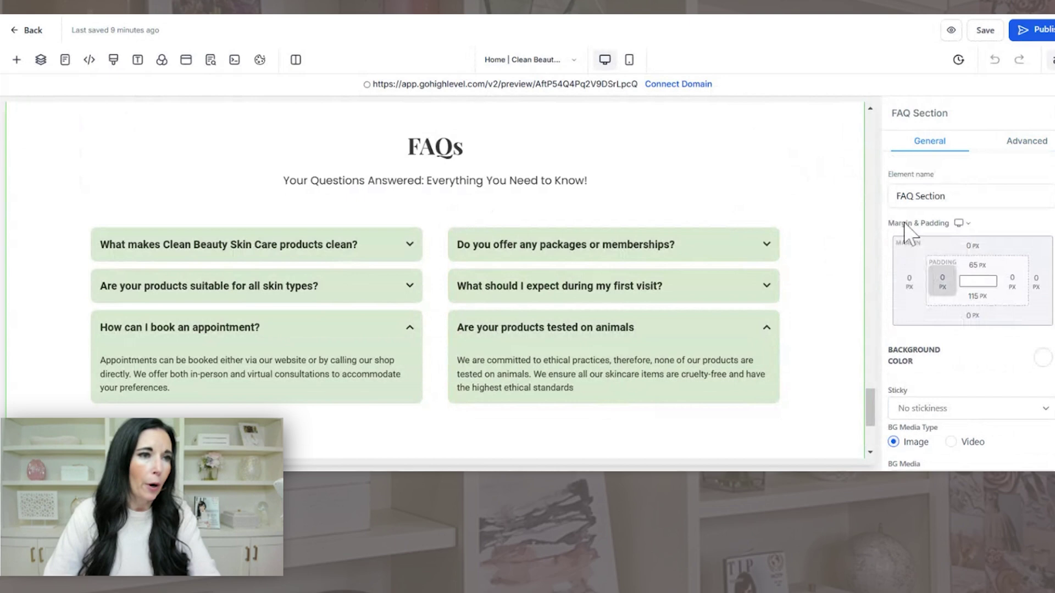
{"action": "scroll", "coordinate": [812, 193], "scroll_direction": "up", "scroll_amount": 10}
{"action": "scroll", "coordinate": [791, 236], "scroll_direction": "up", "scroll_amount": 10}
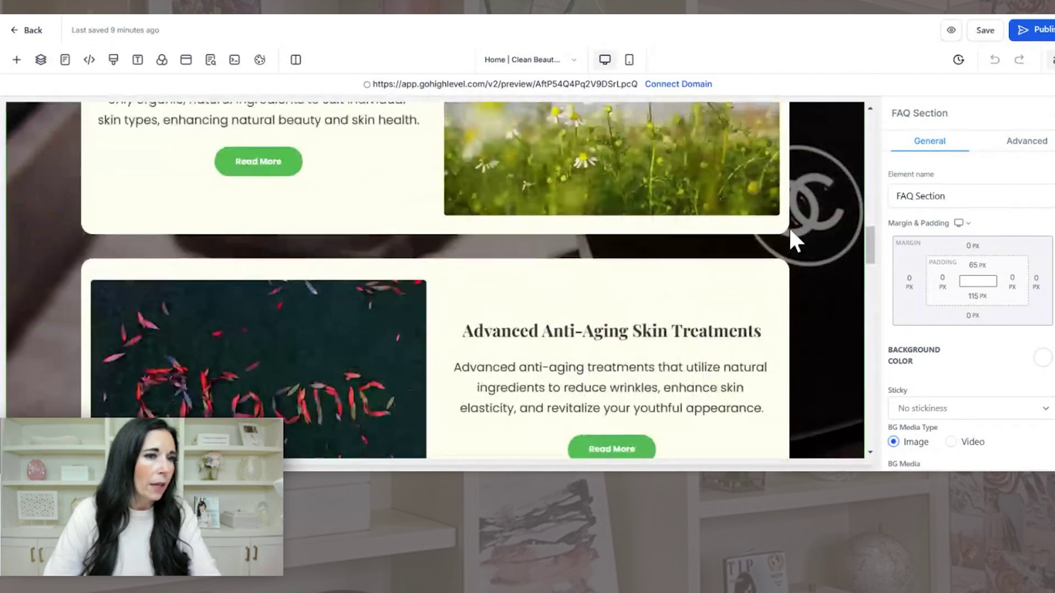
Step: Select the hero banner and review its Unsplash background image set to Full Center (Parallax)
{"action": "left_click", "coordinate": [739, 240]}
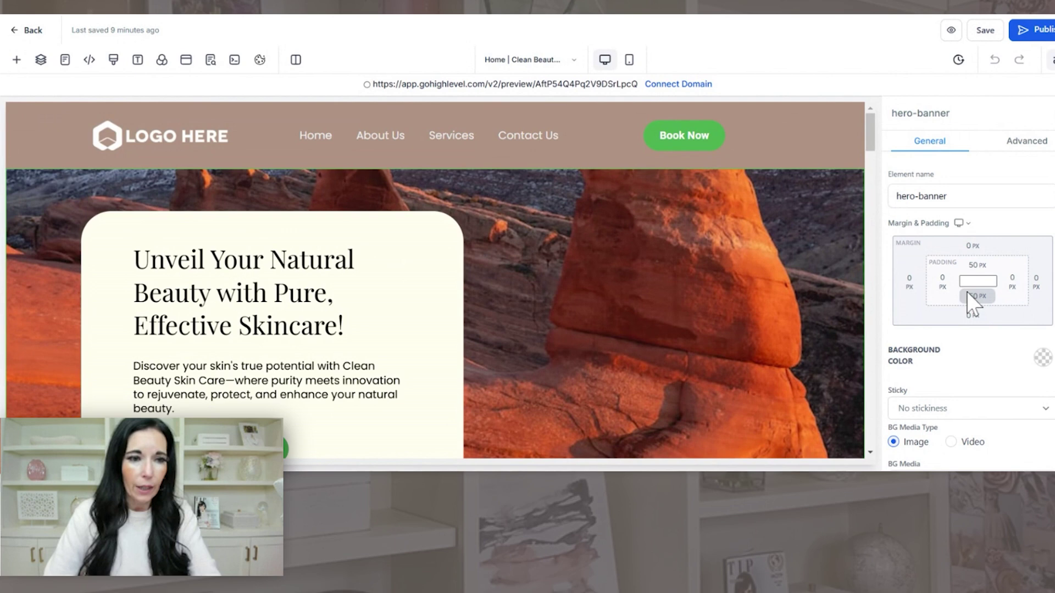
{"action": "scroll", "coordinate": [676, 267], "scroll_direction": "down", "scroll_amount": 4}
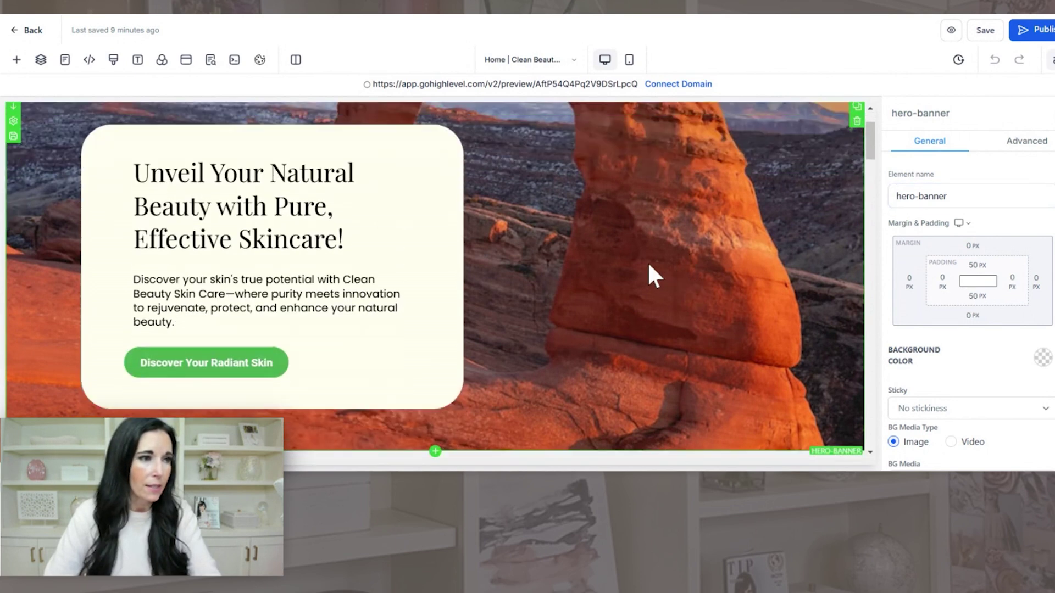
{"action": "scroll", "coordinate": [652, 261], "scroll_direction": "up", "scroll_amount": 4}
{"action": "scroll", "coordinate": [714, 253], "scroll_direction": "down", "scroll_amount": 2}
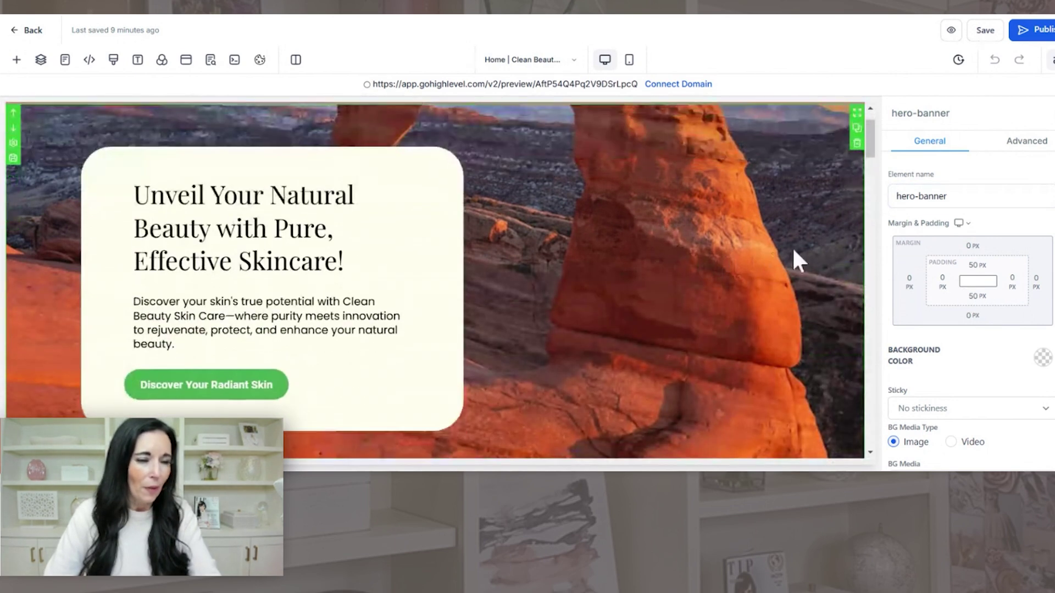
{"action": "scroll", "coordinate": [983, 285], "scroll_direction": "down", "scroll_amount": 3}
{"action": "scroll", "coordinate": [958, 286], "scroll_direction": "down", "scroll_amount": 1}
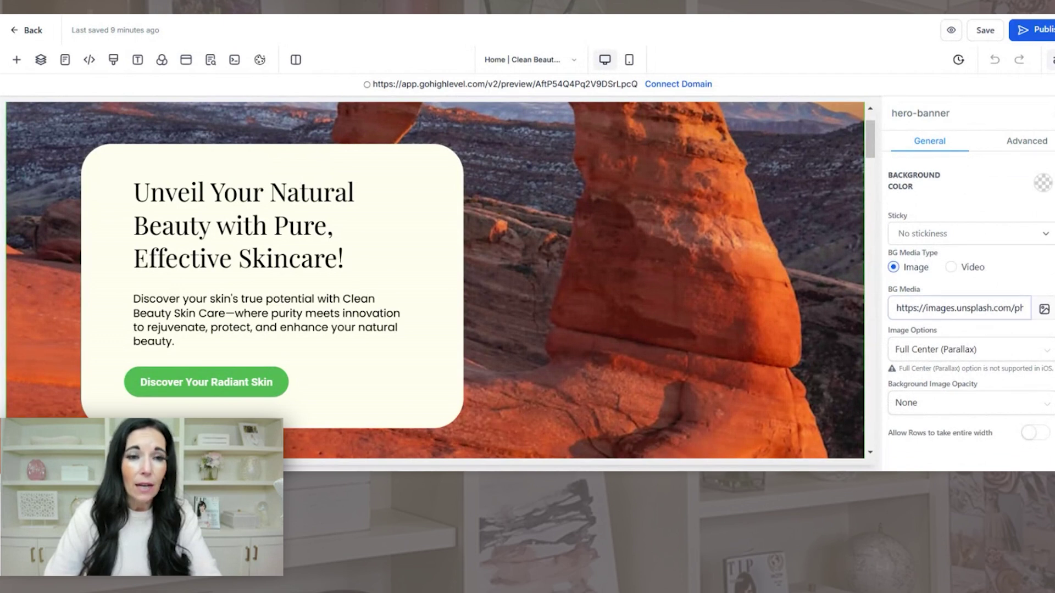
{"action": "left_click", "coordinate": [1044, 309]}
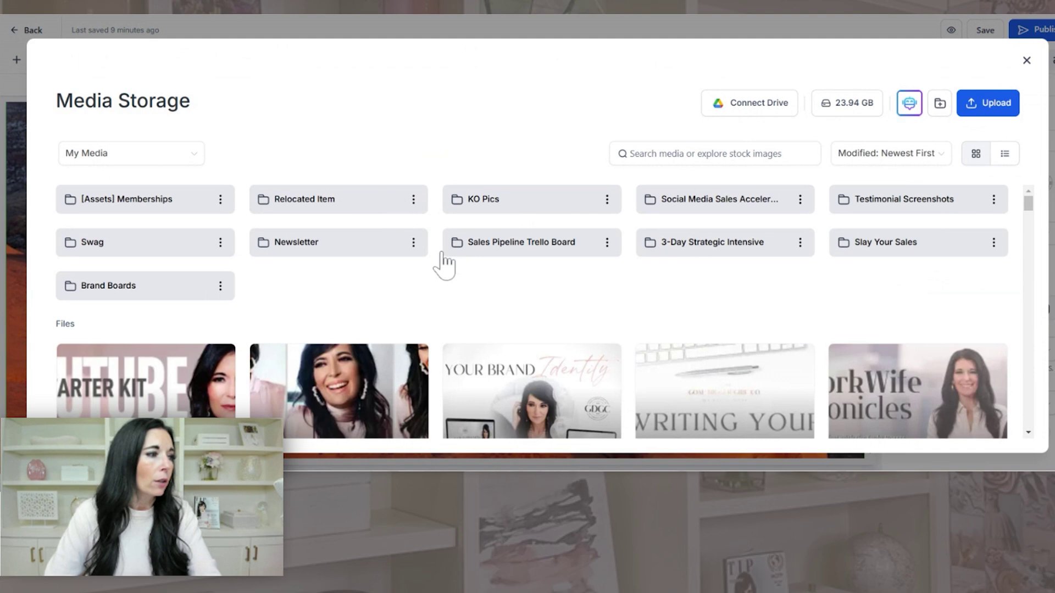
{"action": "scroll", "coordinate": [335, 302], "scroll_direction": "down", "scroll_amount": 6}
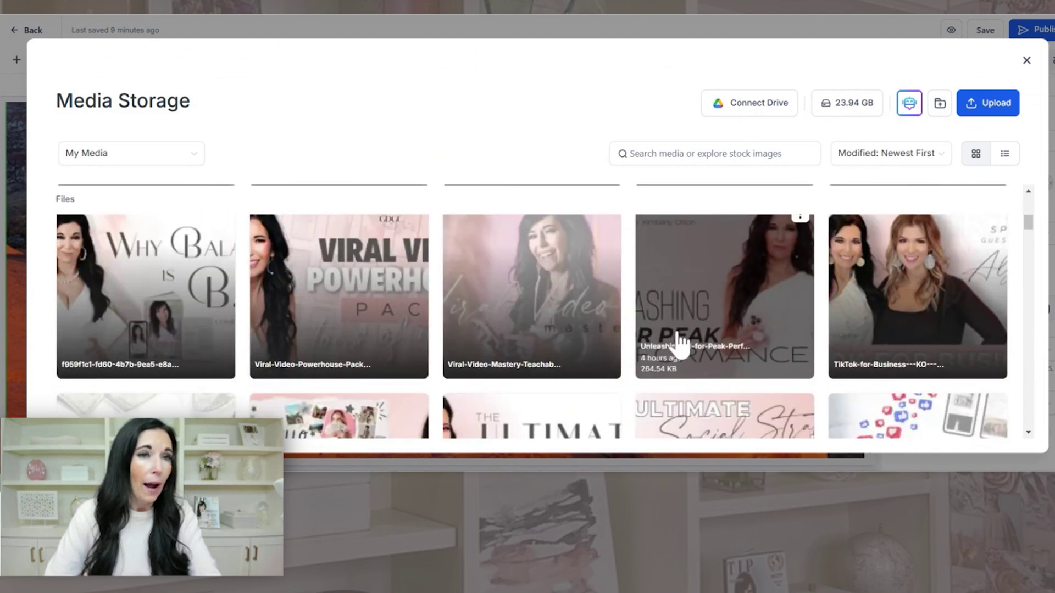
{"action": "scroll", "coordinate": [671, 341], "scroll_direction": "up", "scroll_amount": 6}
{"action": "left_click", "coordinate": [800, 358]}
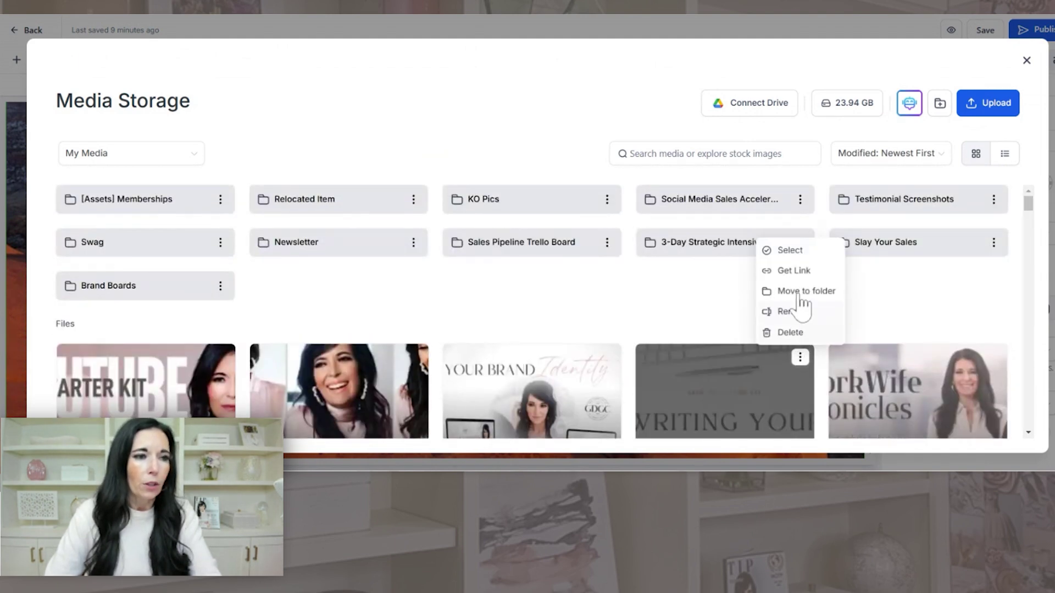
{"action": "left_click", "coordinate": [1027, 61]}
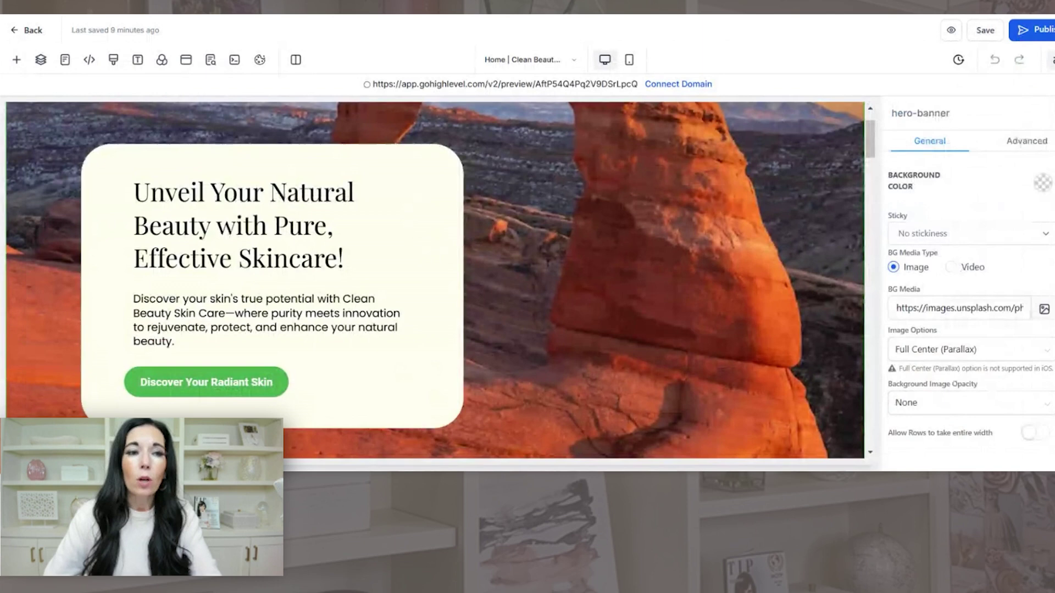
{"action": "left_click", "coordinate": [943, 352]}
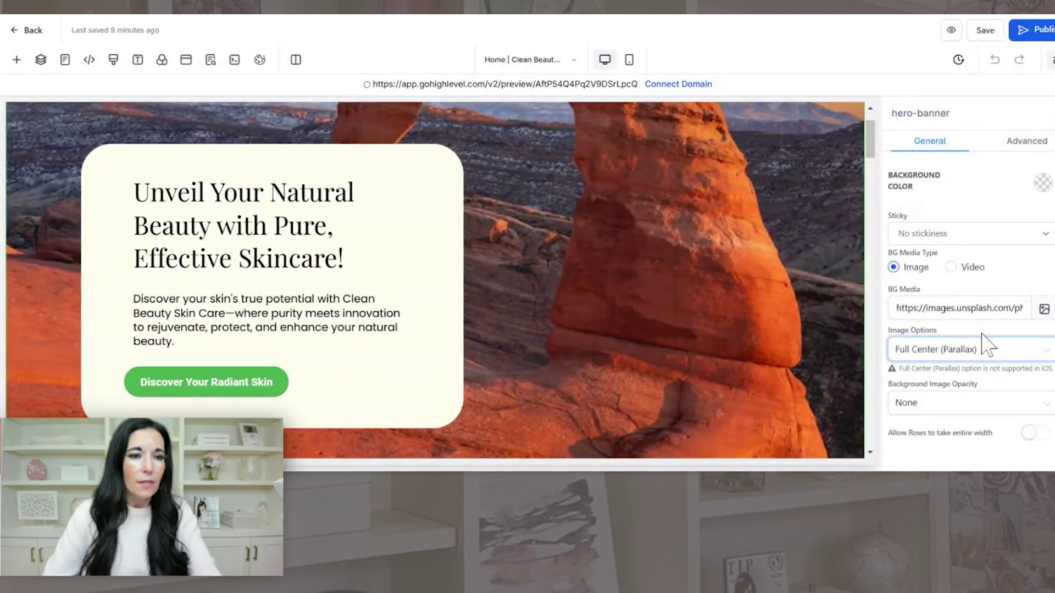
{"action": "left_click", "coordinate": [972, 307]}
{"action": "scroll", "coordinate": [697, 306], "scroll_direction": "down", "scroll_amount": 8}
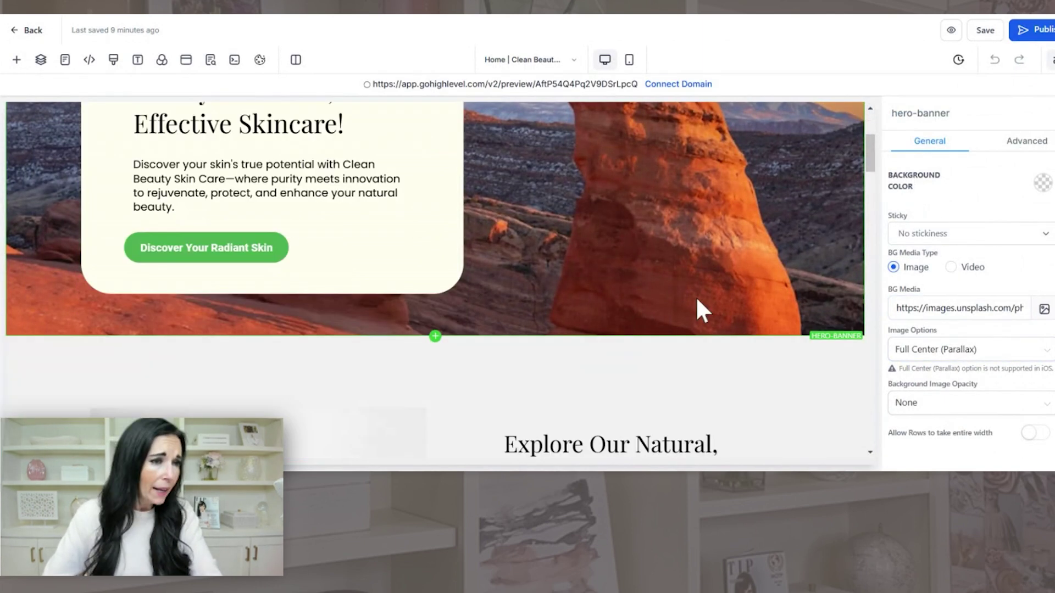
{"action": "scroll", "coordinate": [735, 313], "scroll_direction": "up", "scroll_amount": 7}
{"action": "scroll", "coordinate": [734, 314], "scroll_direction": "down", "scroll_amount": 8}
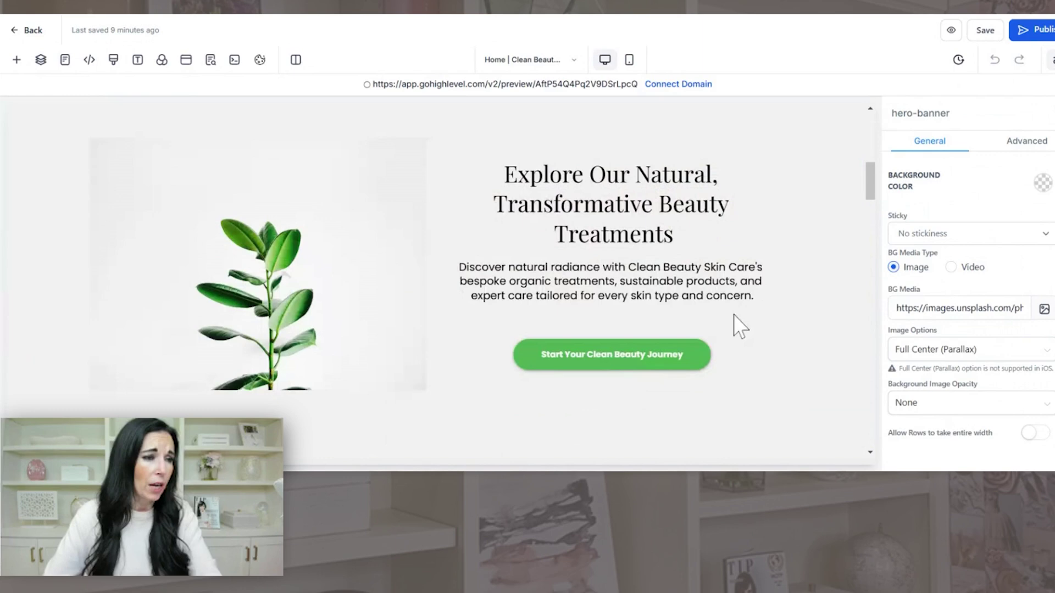
{"action": "scroll", "coordinate": [734, 313], "scroll_direction": "up", "scroll_amount": 4}
{"action": "scroll", "coordinate": [808, 296], "scroll_direction": "down", "scroll_amount": 3}
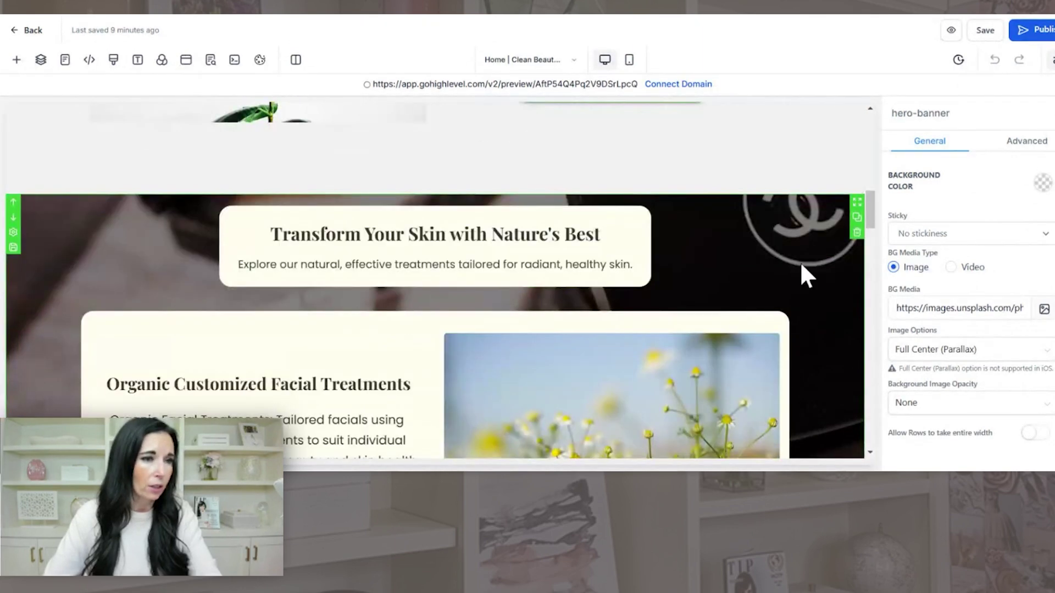
Step: Select the Transform Your Skin section and scroll through its service cards
{"action": "left_click", "coordinate": [793, 266]}
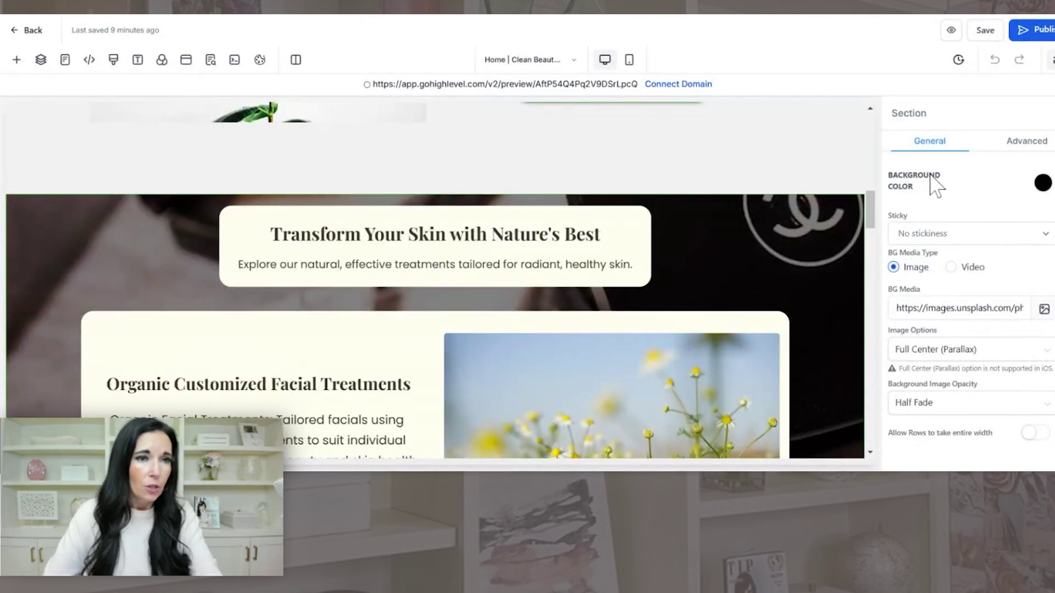
{"action": "scroll", "coordinate": [842, 286], "scroll_direction": "down", "scroll_amount": 3}
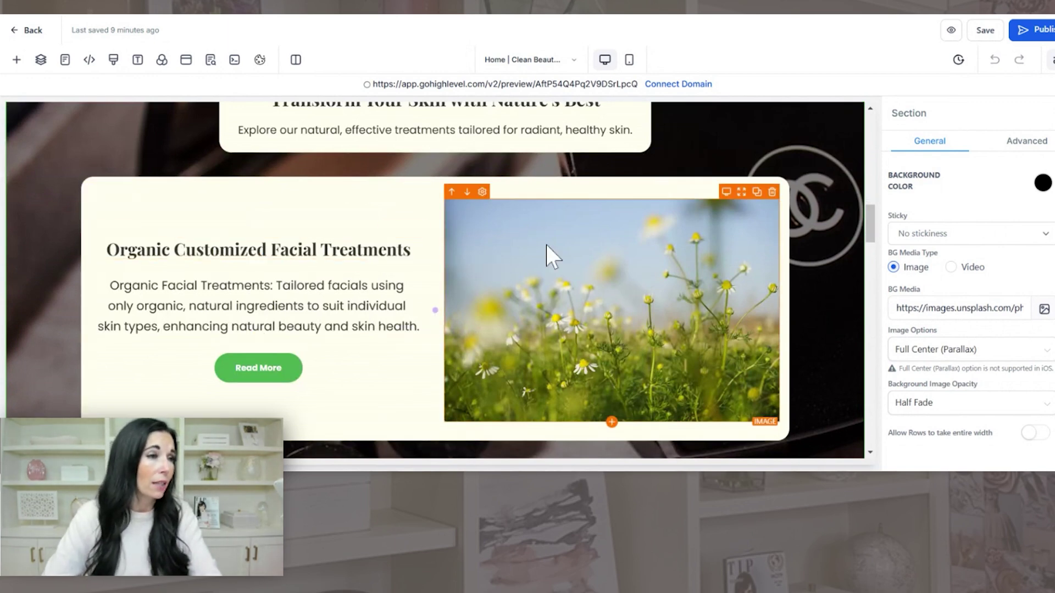
{"action": "scroll", "coordinate": [780, 299], "scroll_direction": "down", "scroll_amount": 2}
{"action": "scroll", "coordinate": [813, 301], "scroll_direction": "down", "scroll_amount": 10}
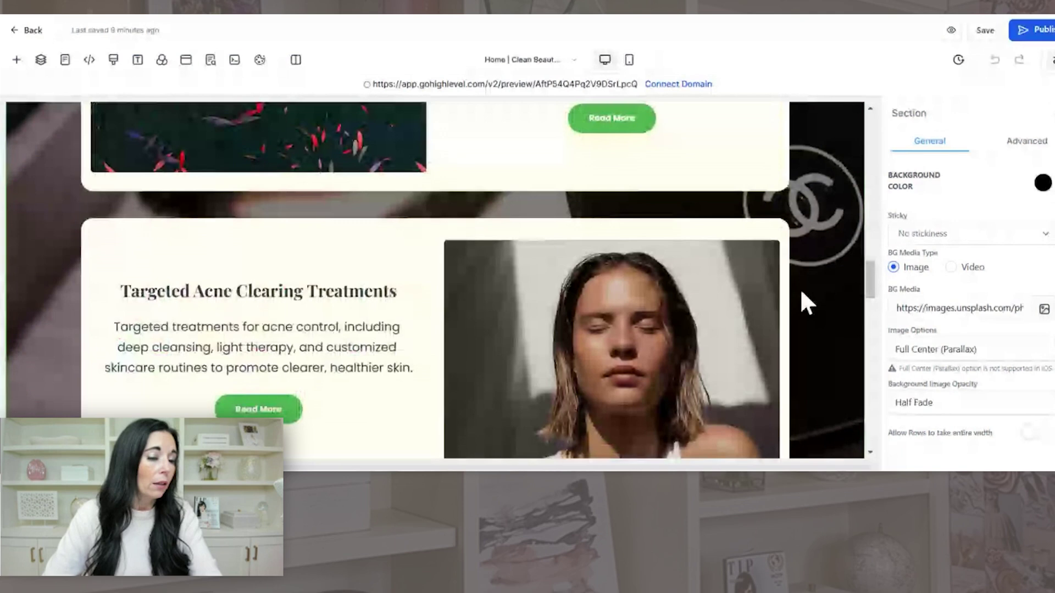
{"action": "scroll", "coordinate": [814, 309], "scroll_direction": "down", "scroll_amount": 2}
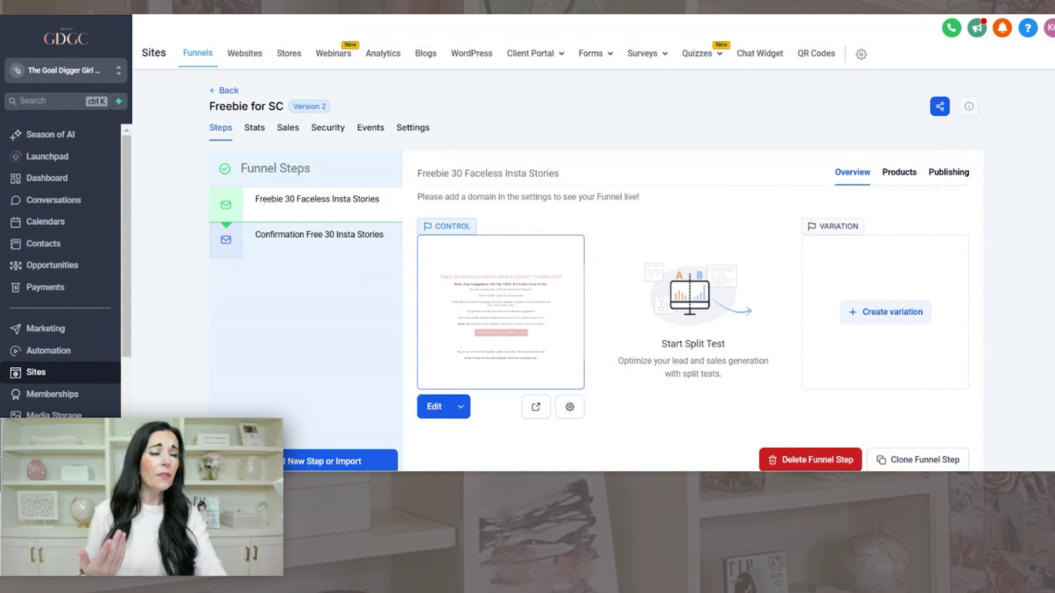
Step: Edit the Control version of the Freebie 30 Faceless Insta Stories step in the page builder
{"action": "left_click", "coordinate": [434, 407]}
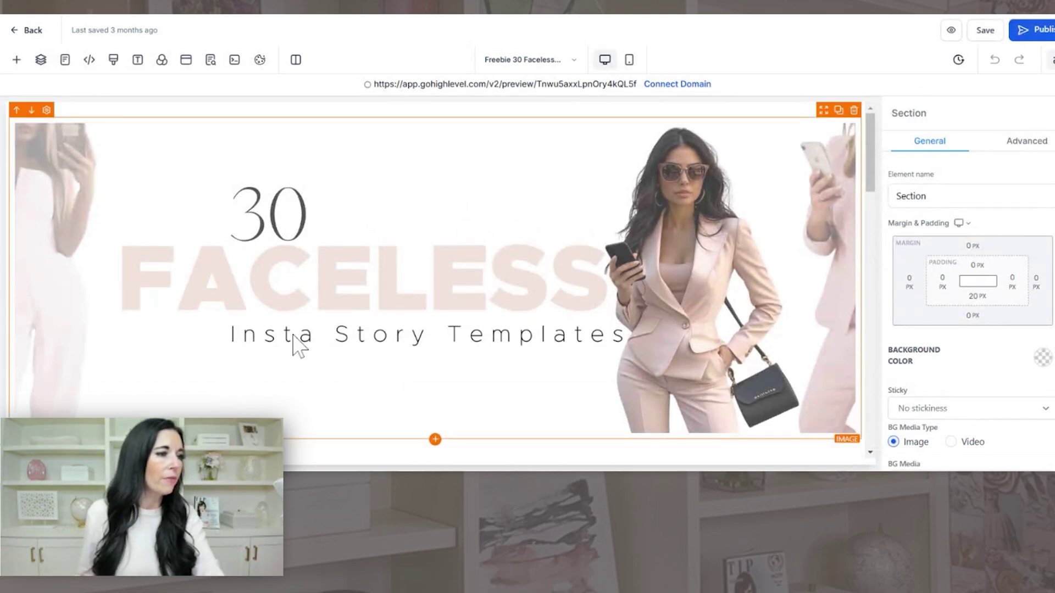
Step: Select the SEND ME THE TEMPLATES! button and review its text and Open popup action
{"action": "scroll", "coordinate": [537, 322], "scroll_direction": "down", "scroll_amount": 6}
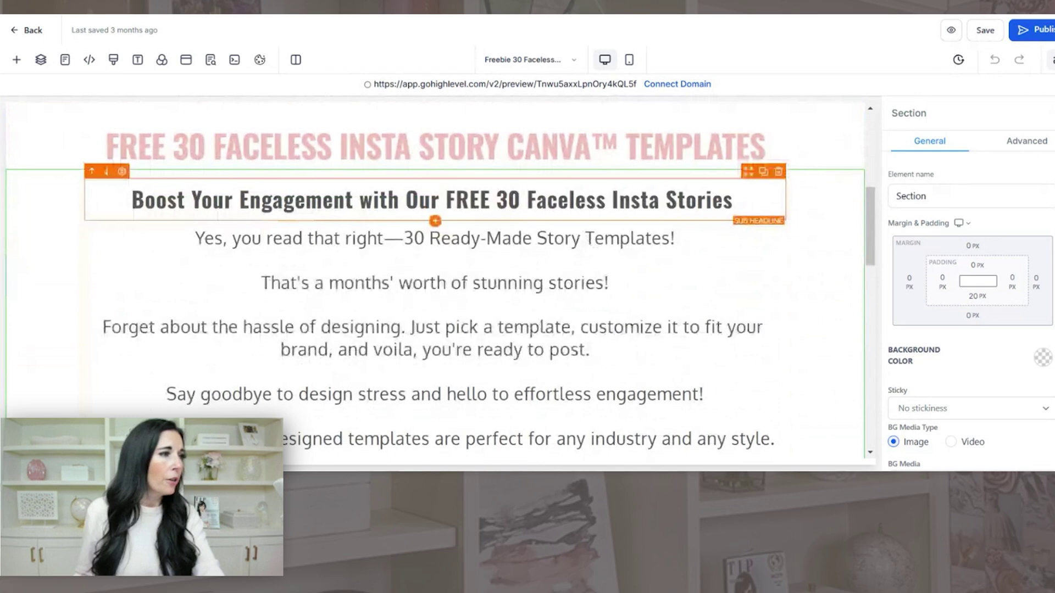
{"action": "scroll", "coordinate": [597, 283], "scroll_direction": "down", "scroll_amount": 6}
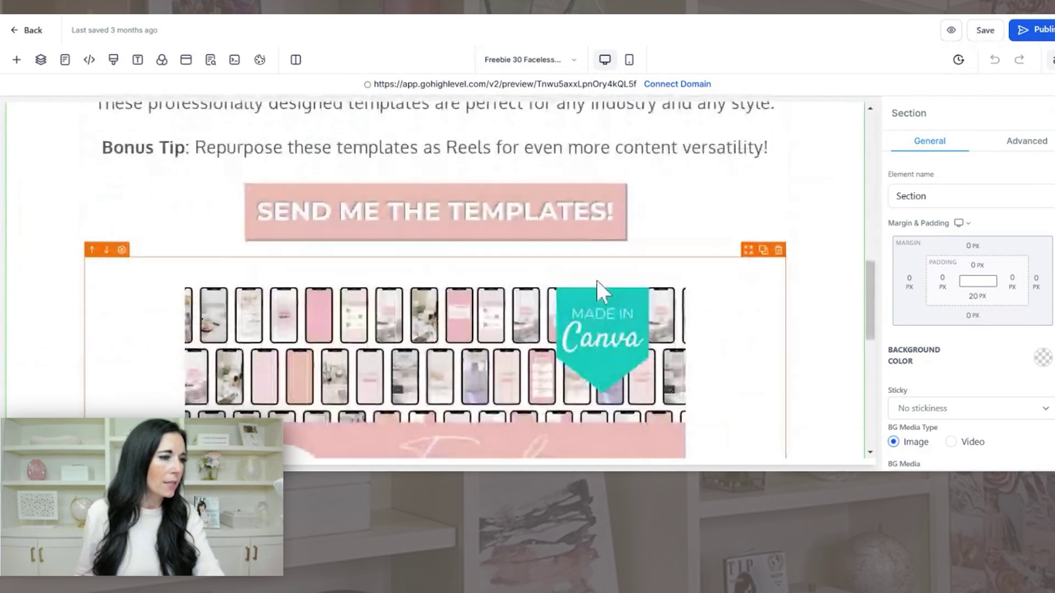
{"action": "scroll", "coordinate": [494, 297], "scroll_direction": "down", "scroll_amount": 10}
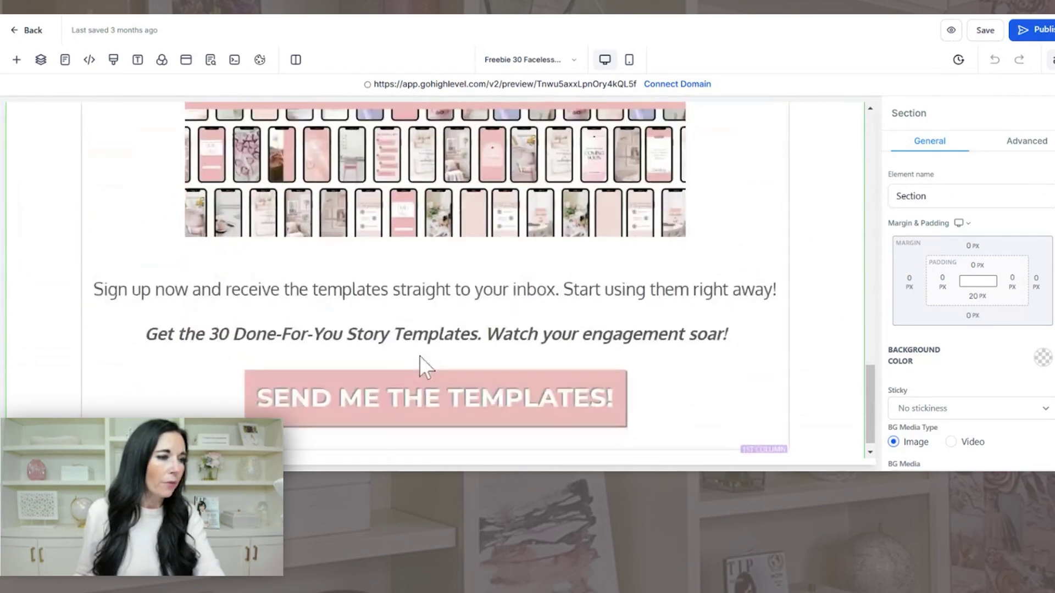
{"action": "scroll", "coordinate": [531, 321], "scroll_direction": "up", "scroll_amount": 10}
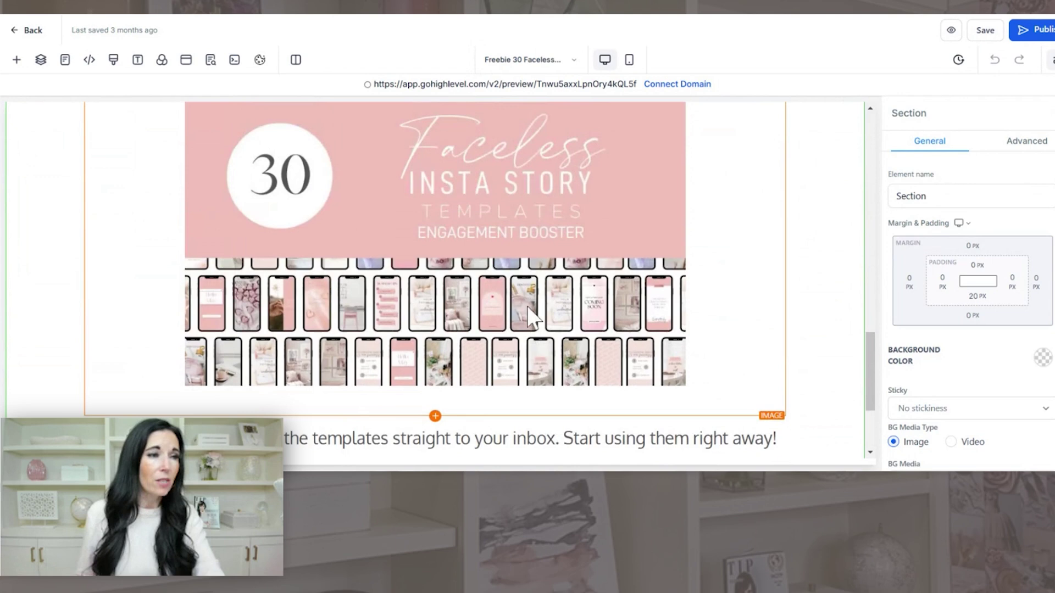
{"action": "scroll", "coordinate": [530, 321], "scroll_direction": "up", "scroll_amount": 8}
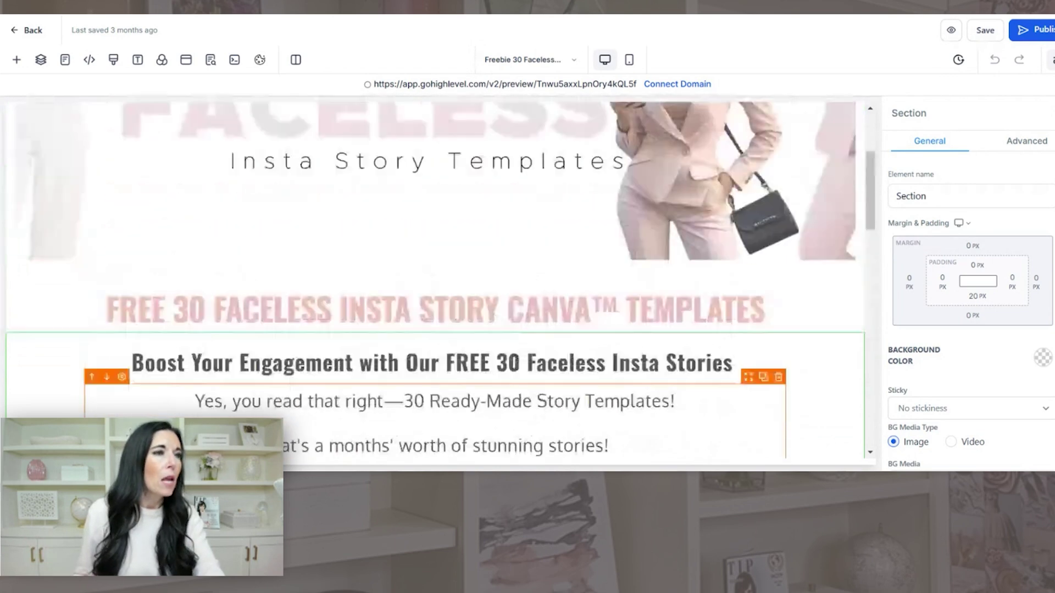
{"action": "scroll", "coordinate": [530, 321], "scroll_direction": "down", "scroll_amount": 9}
{"action": "scroll", "coordinate": [445, 226], "scroll_direction": "down", "scroll_amount": 1}
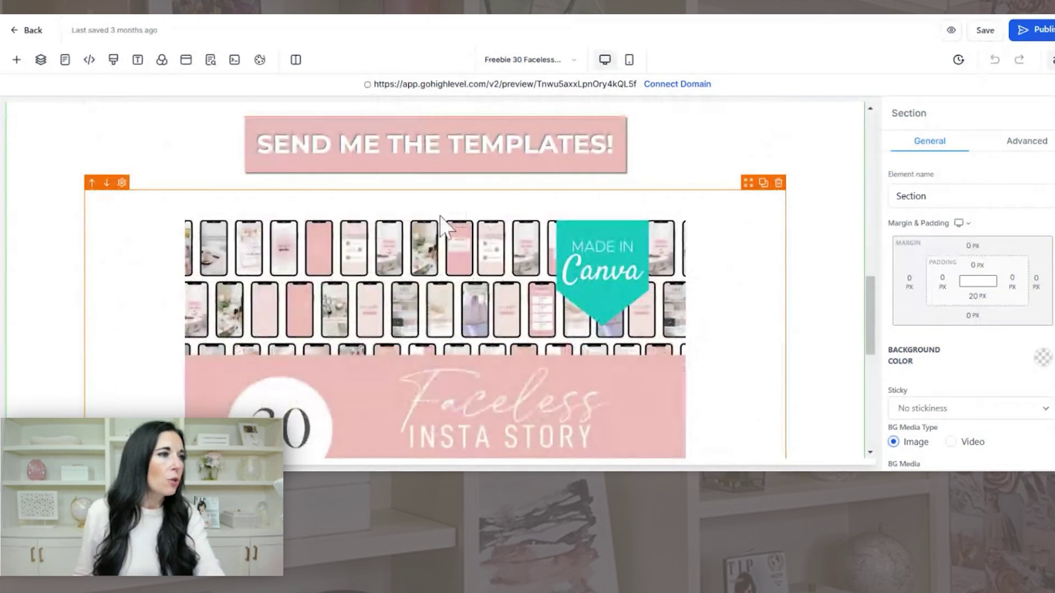
{"action": "left_click", "coordinate": [455, 147]}
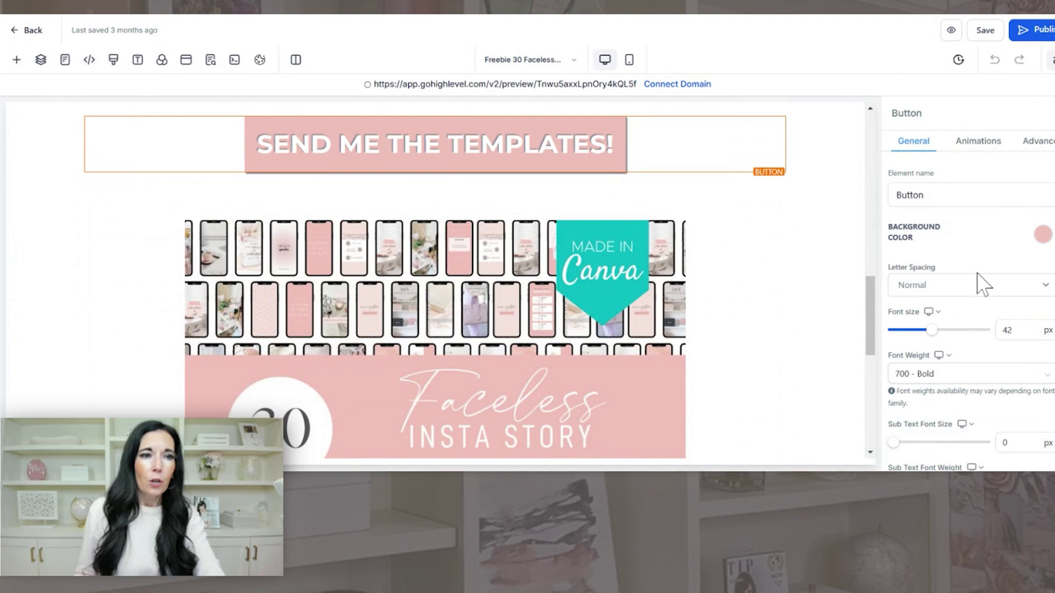
{"action": "scroll", "coordinate": [1011, 313], "scroll_direction": "down", "scroll_amount": 4}
{"action": "scroll", "coordinate": [1013, 314], "scroll_direction": "down", "scroll_amount": 8}
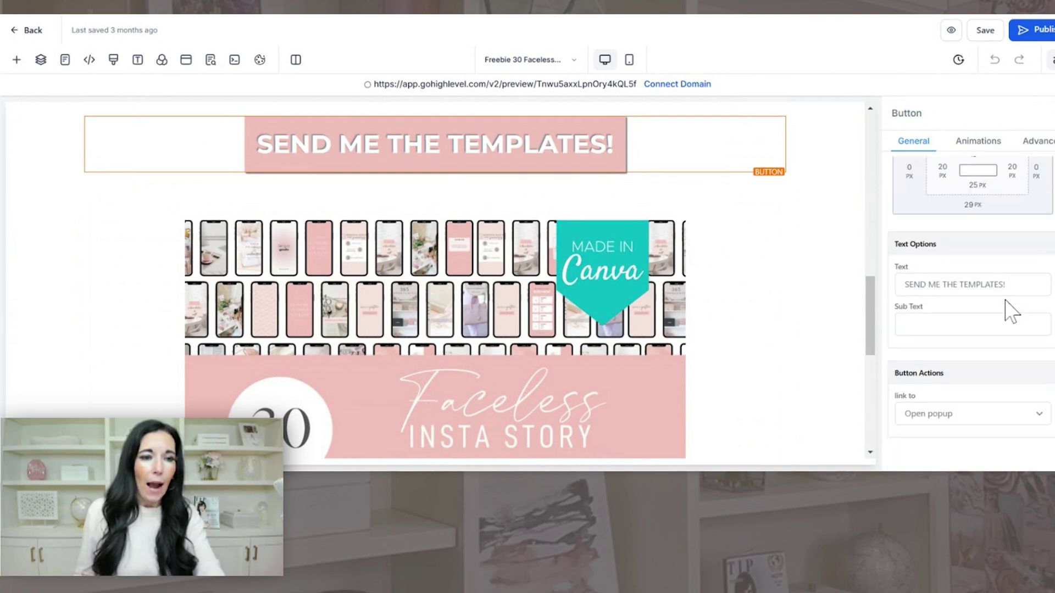
{"action": "scroll", "coordinate": [965, 342], "scroll_direction": "up", "scroll_amount": 1}
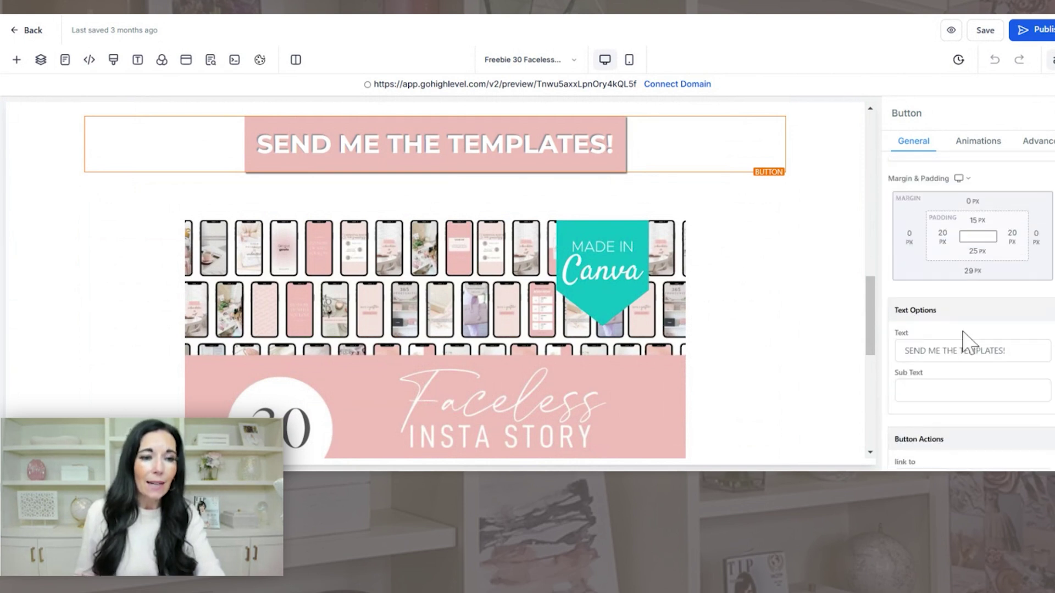
{"action": "scroll", "coordinate": [970, 385], "scroll_direction": "down", "scroll_amount": 1}
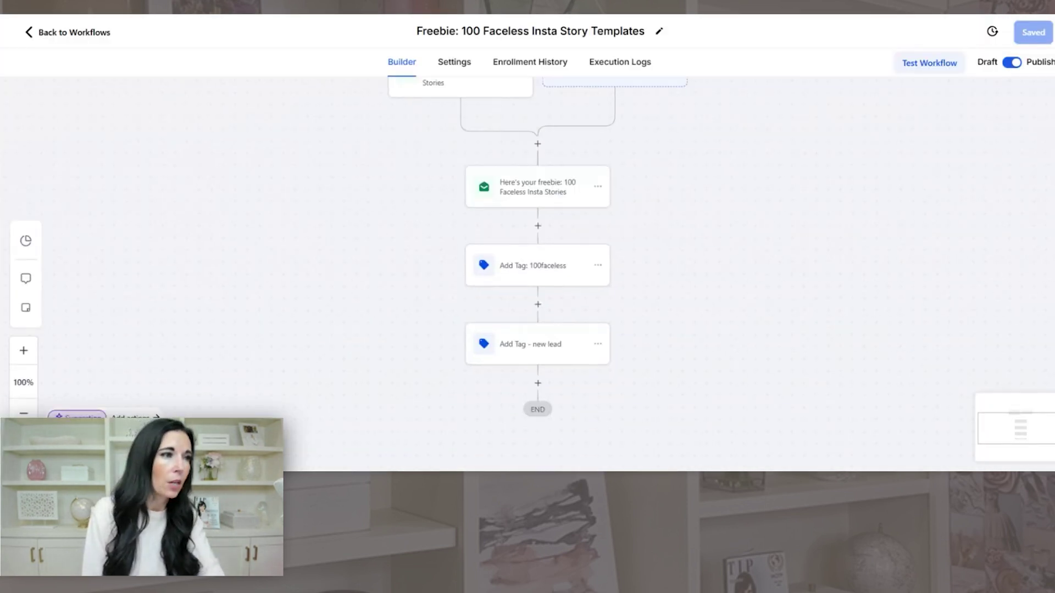
Step: Scroll through the Freebie: 100 Faceless Insta Story Templates workflow's trigger, email and tag steps
{"action": "scroll", "coordinate": [361, 199], "scroll_direction": "up", "scroll_amount": 3}
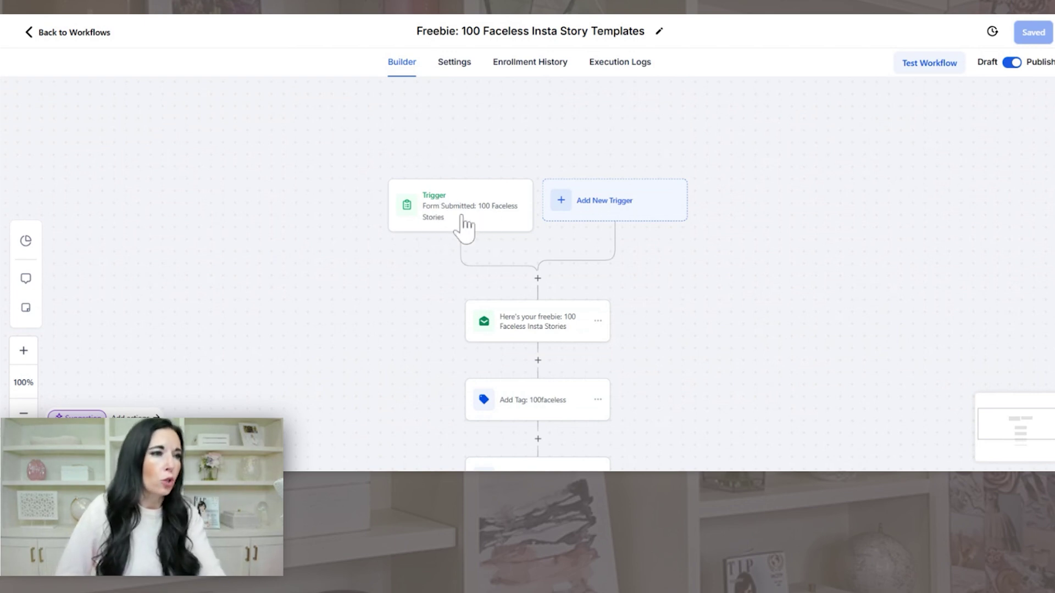
{"action": "scroll", "coordinate": [428, 274], "scroll_direction": "down", "scroll_amount": 1}
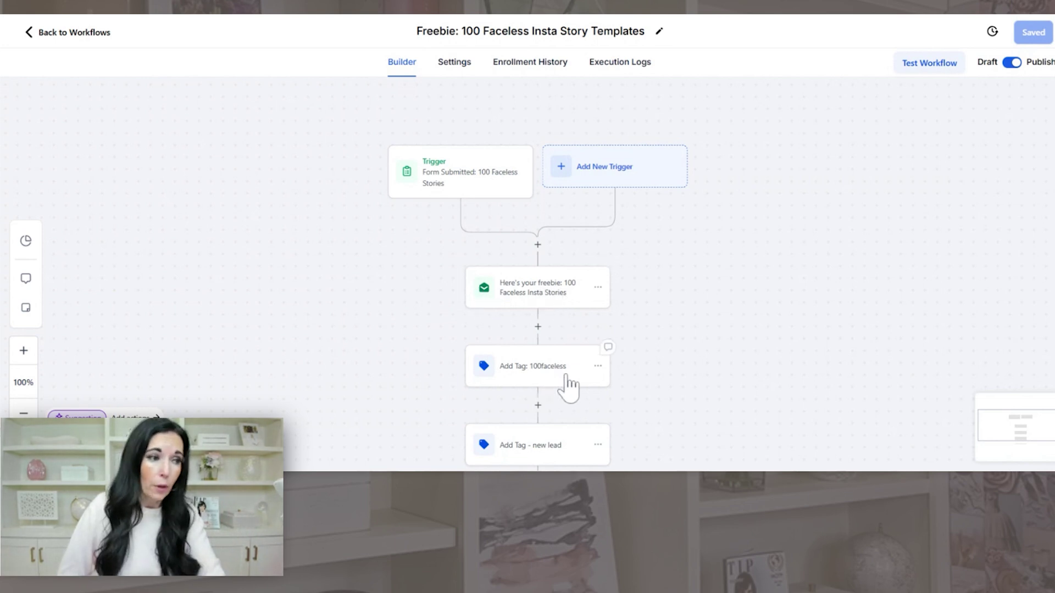
{"action": "scroll", "coordinate": [714, 352], "scroll_direction": "down", "scroll_amount": 1}
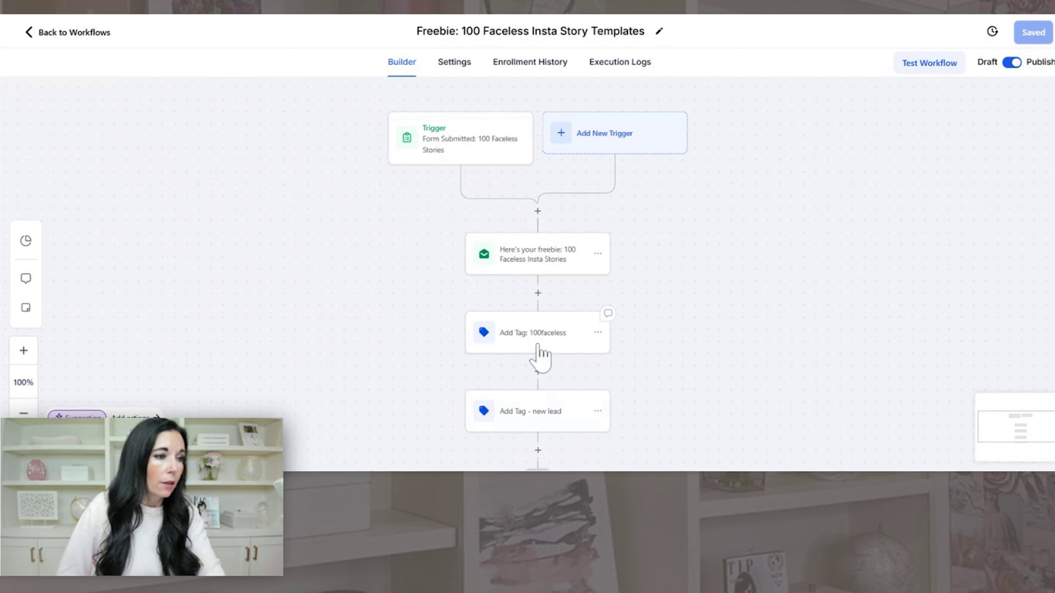
{"action": "scroll", "coordinate": [716, 365], "scroll_direction": "down", "scroll_amount": 1}
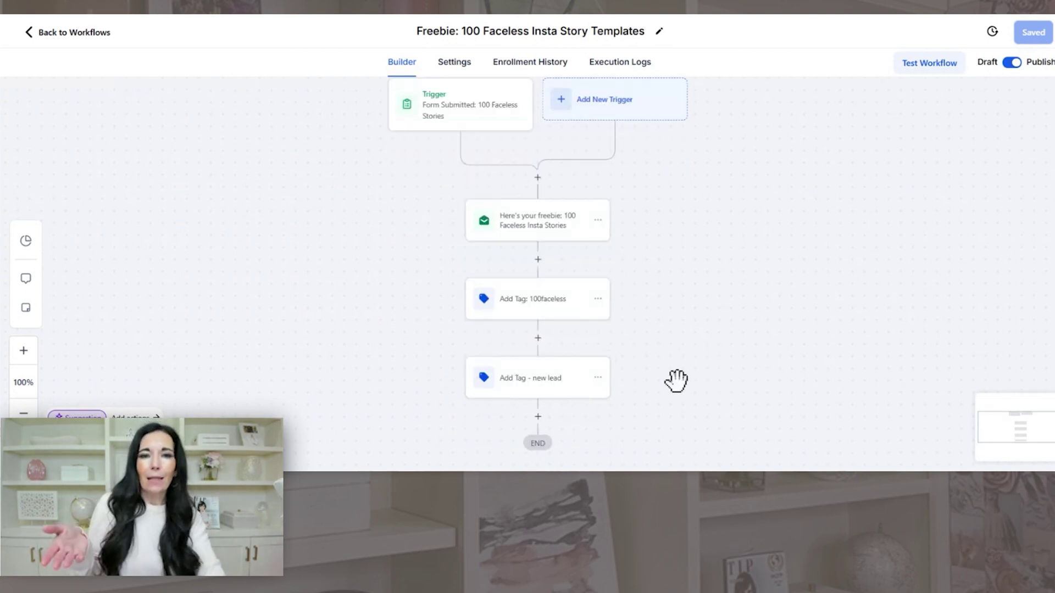
{"action": "scroll", "coordinate": [690, 362], "scroll_direction": "down", "scroll_amount": 2}
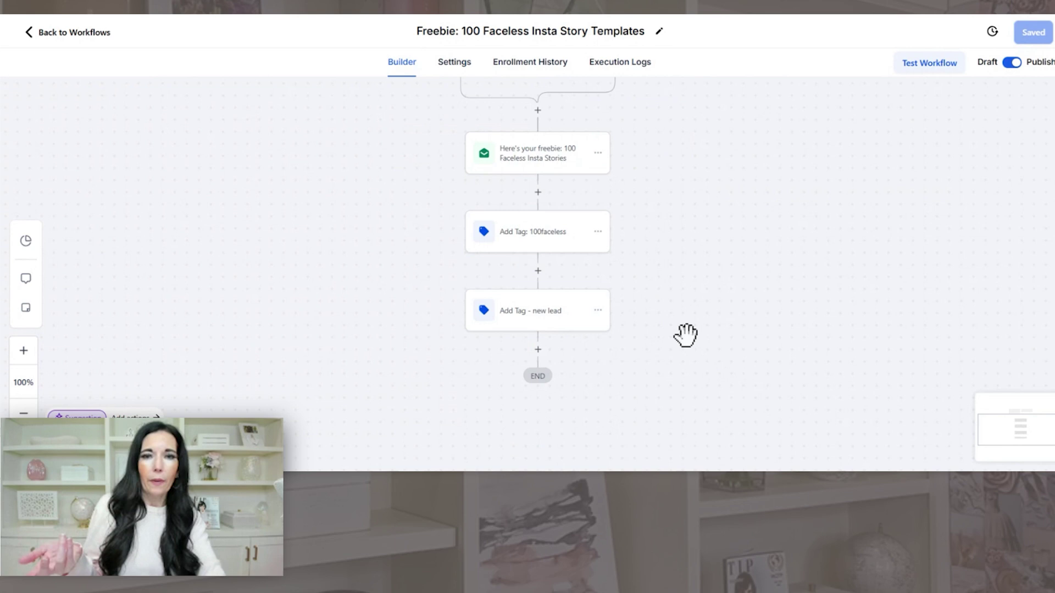
{"action": "scroll", "coordinate": [681, 333], "scroll_direction": "down", "scroll_amount": 1}
{"action": "scroll", "coordinate": [648, 308], "scroll_direction": "up", "scroll_amount": 1}
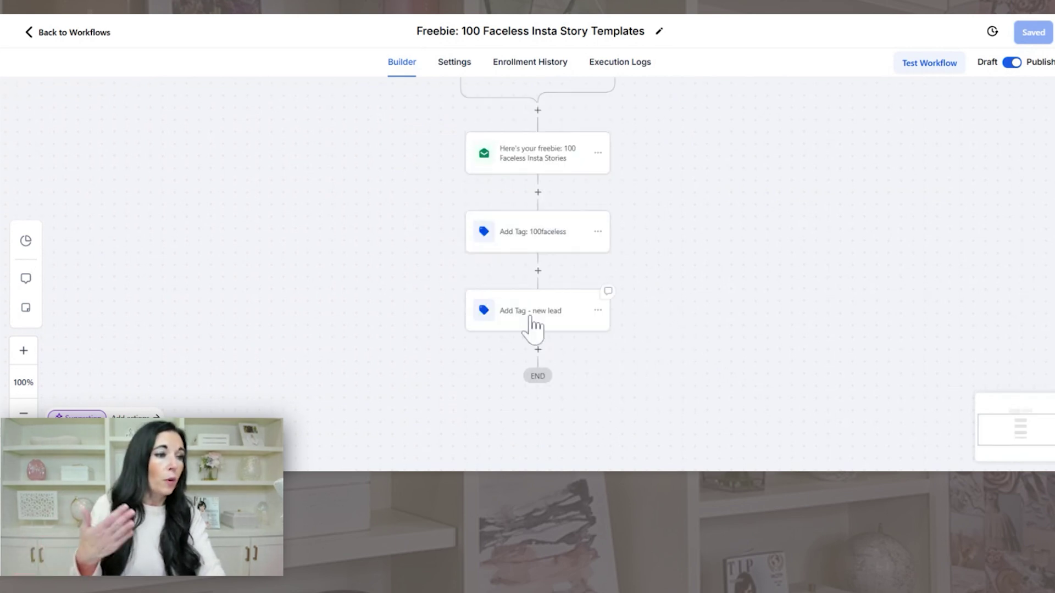
{"action": "scroll", "coordinate": [687, 295], "scroll_direction": "up", "scroll_amount": 1}
{"action": "scroll", "coordinate": [687, 295], "scroll_direction": "up", "scroll_amount": 2}
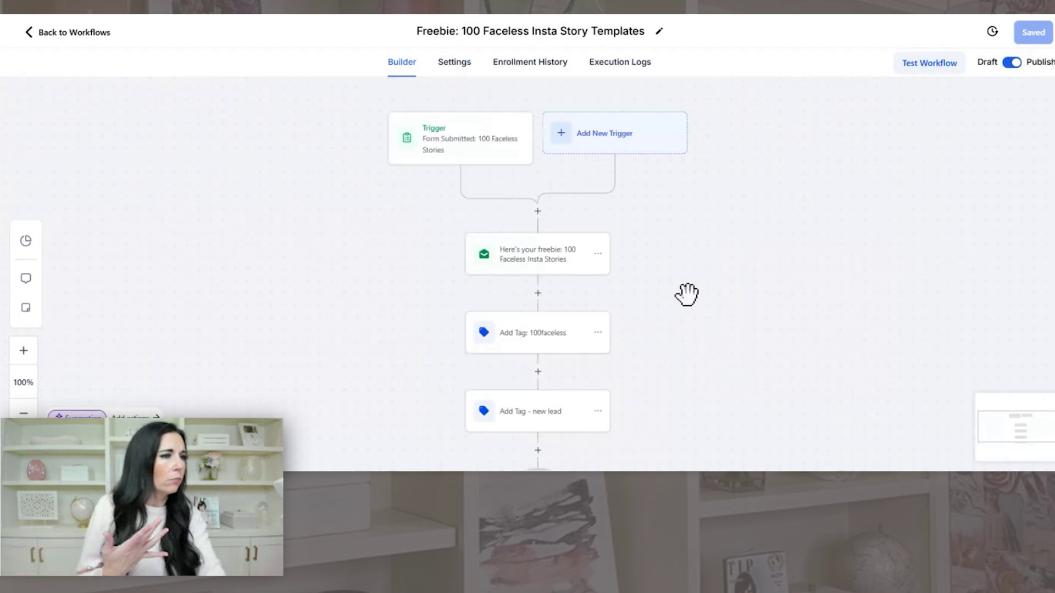
{"action": "scroll", "coordinate": [686, 295], "scroll_direction": "down", "scroll_amount": 2}
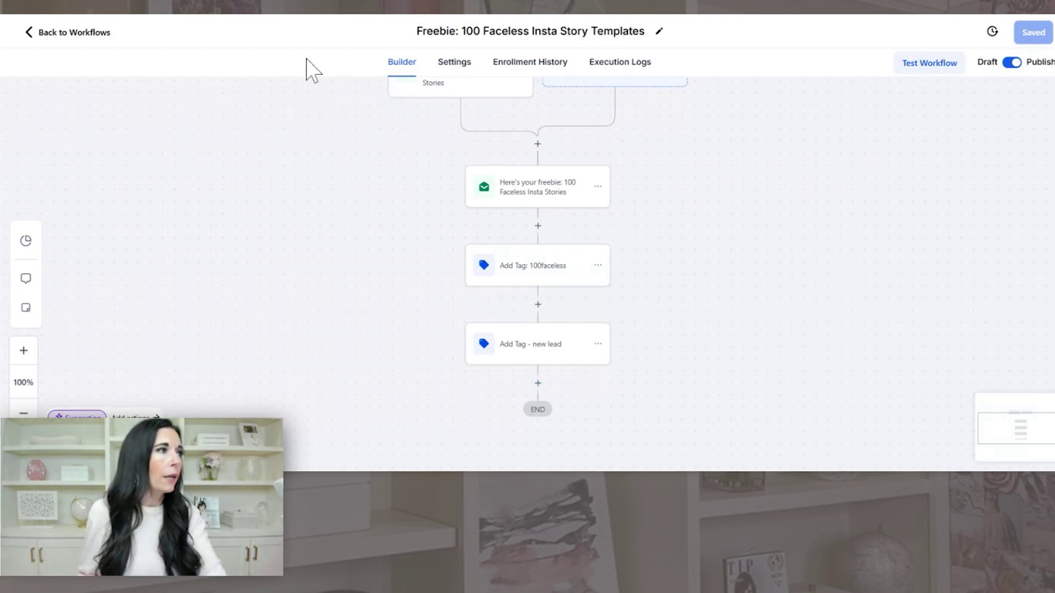
{"action": "scroll", "coordinate": [434, 132], "scroll_direction": "up", "scroll_amount": 4}
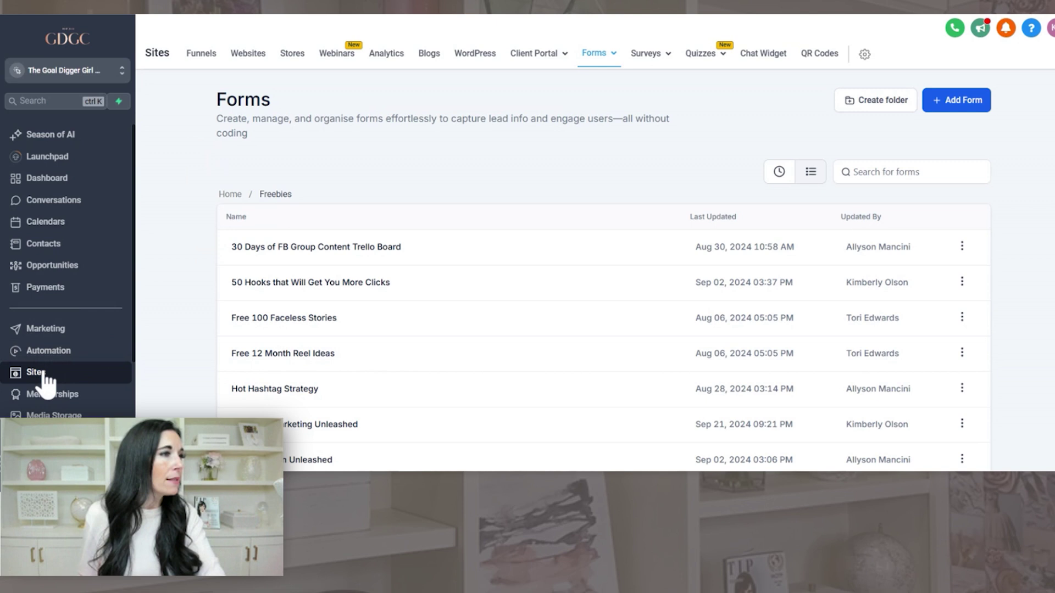
Step: Open the Free 100 Faceless Stories form from the Freebies folder
{"action": "mouse_move", "coordinate": [605, 61]}
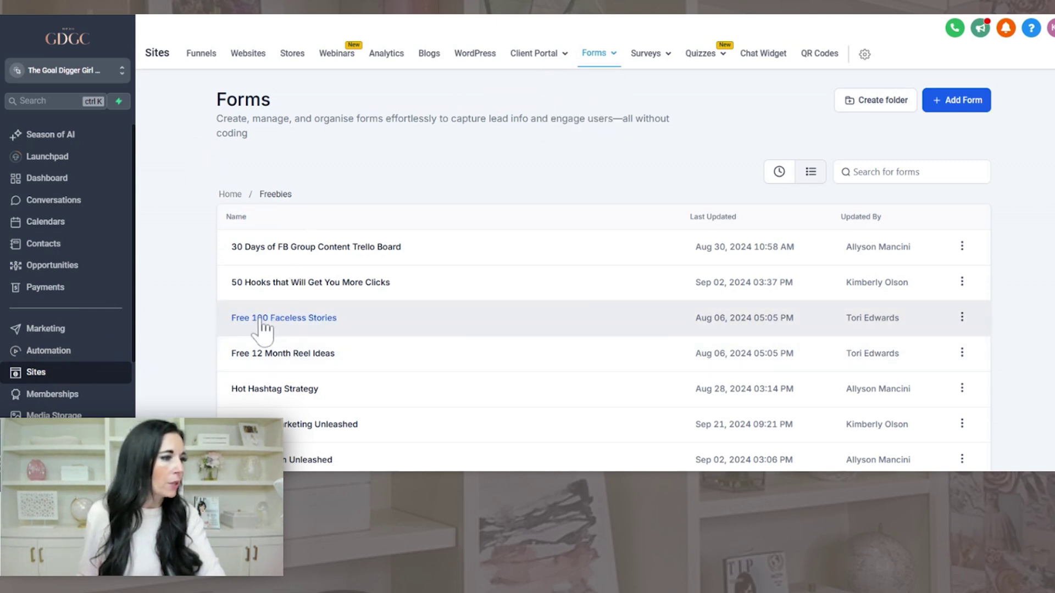
{"action": "left_click", "coordinate": [291, 319]}
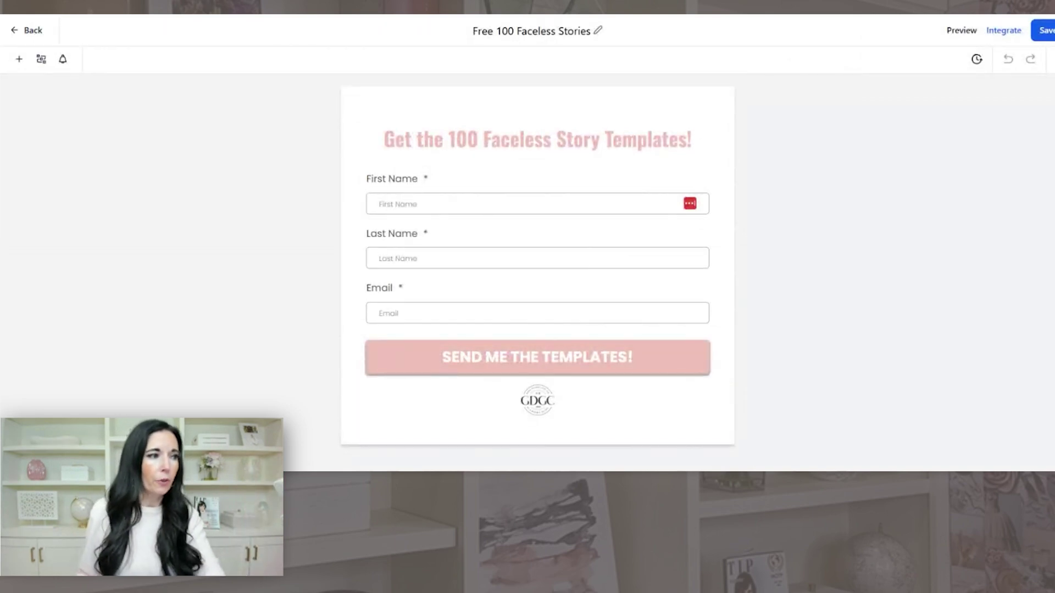
Step: Inspect the settings of the form's SEND ME THE TEMPLATES! submit button
{"action": "left_click", "coordinate": [564, 377]}
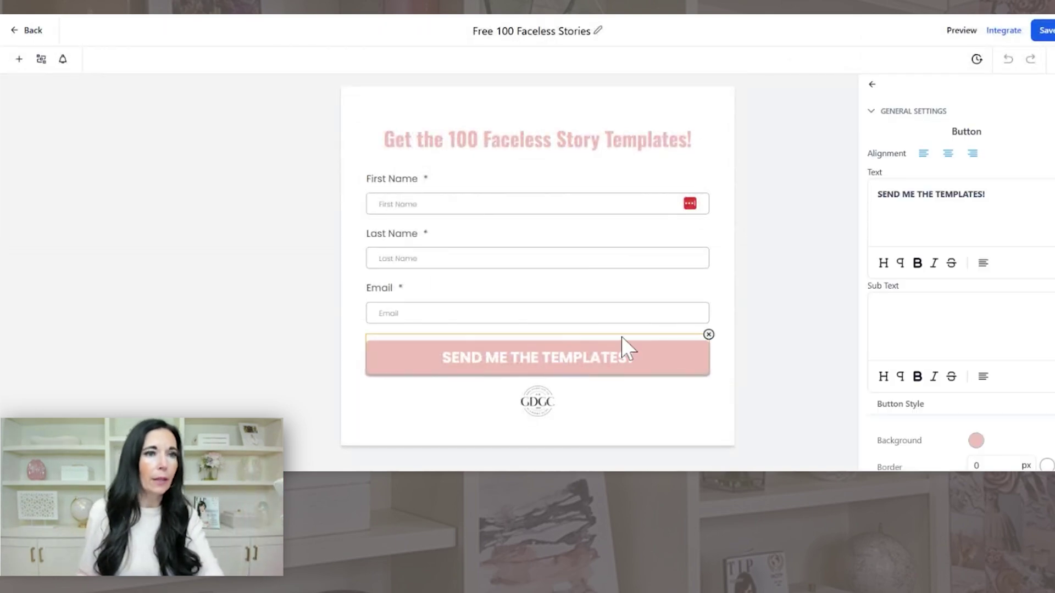
{"action": "scroll", "coordinate": [987, 282], "scroll_direction": "down", "scroll_amount": 10}
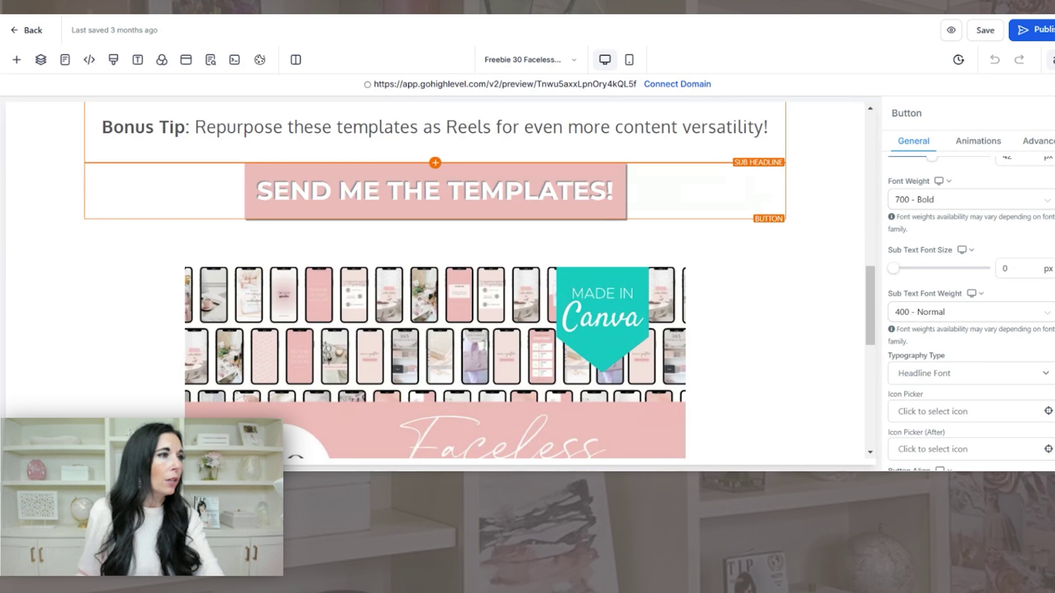
{"action": "scroll", "coordinate": [419, 254], "scroll_direction": "up", "scroll_amount": 4}
{"action": "scroll", "coordinate": [401, 223], "scroll_direction": "up", "scroll_amount": 5}
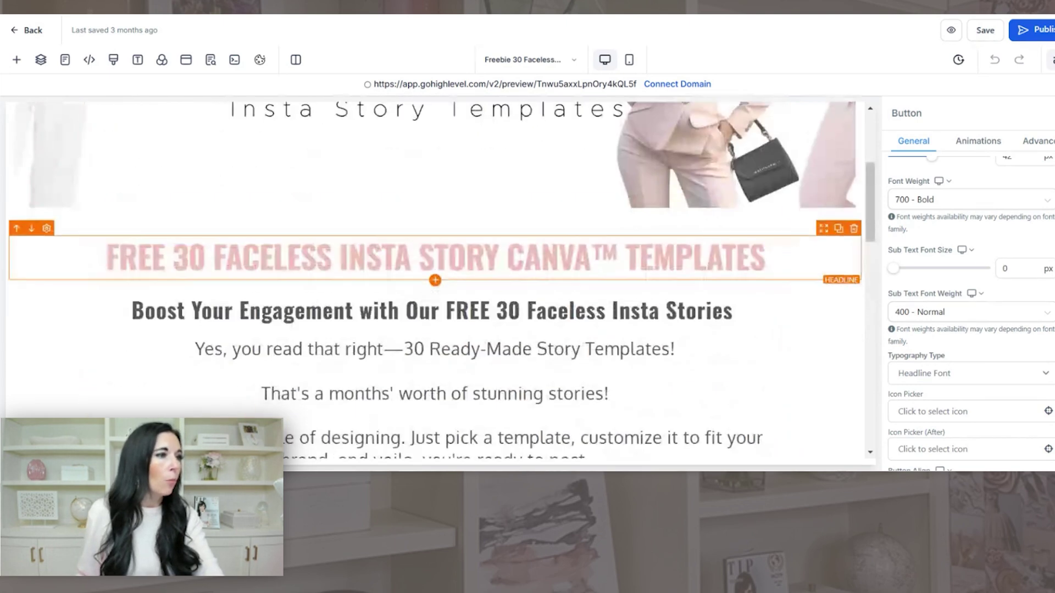
{"action": "scroll", "coordinate": [400, 224], "scroll_direction": "down", "scroll_amount": 8}
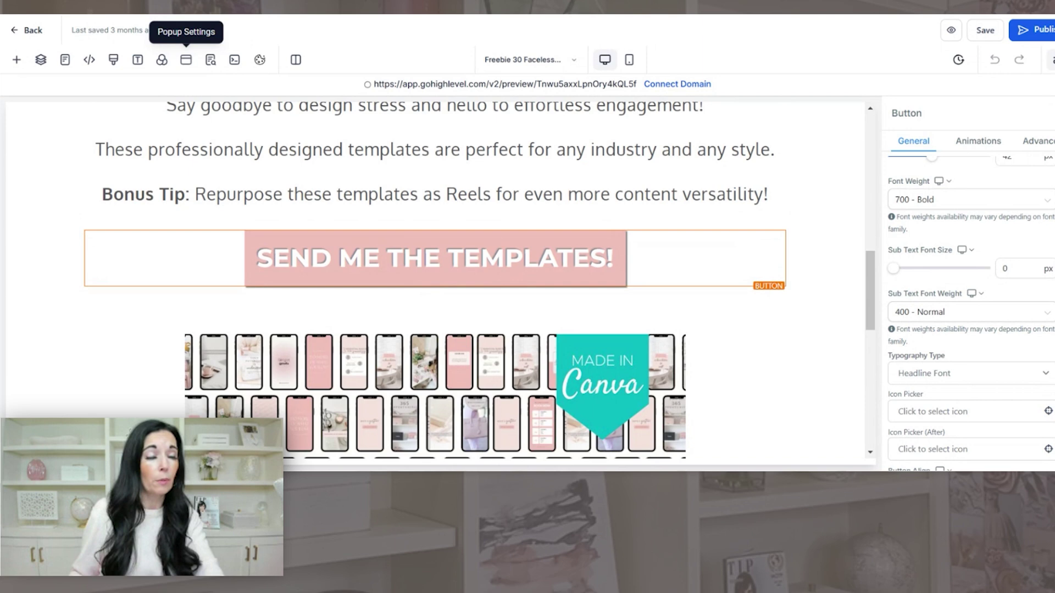
{"action": "left_click", "coordinate": [187, 62]}
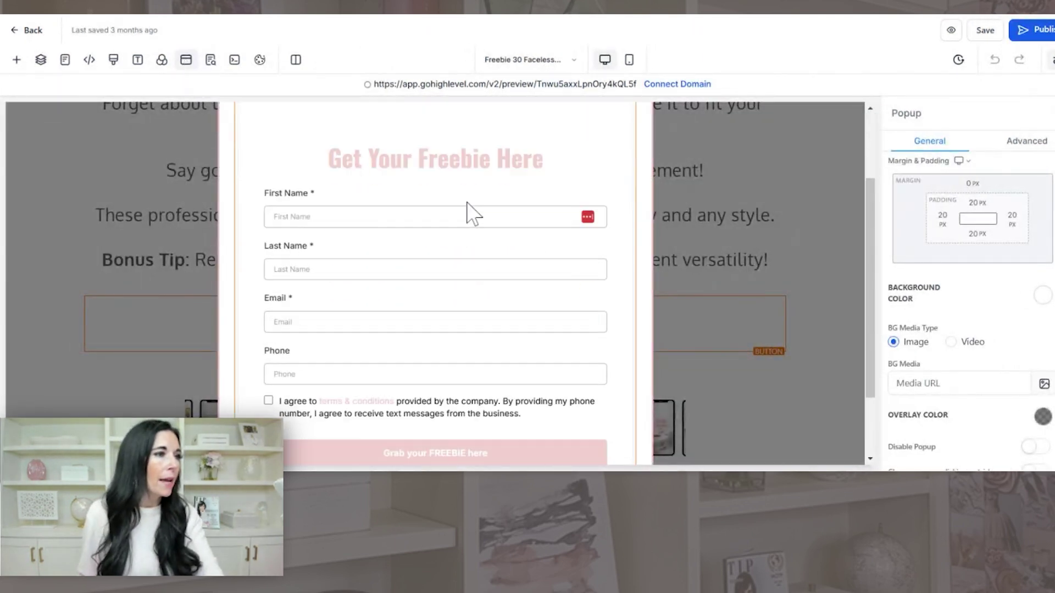
{"action": "scroll", "coordinate": [461, 220], "scroll_direction": "down", "scroll_amount": 1}
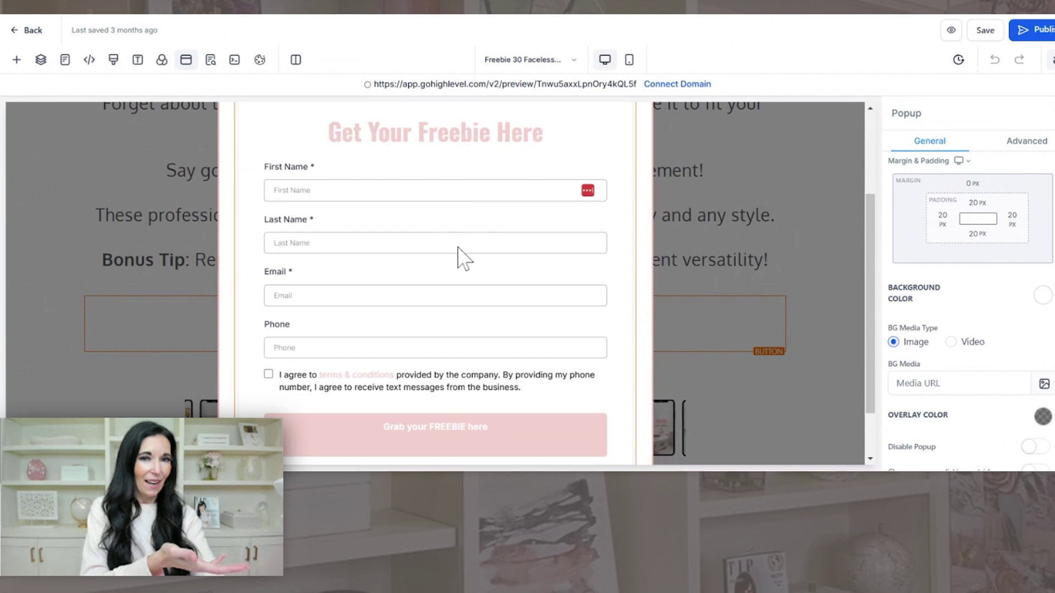
{"action": "scroll", "coordinate": [462, 275], "scroll_direction": "up", "scroll_amount": 2}
{"action": "scroll", "coordinate": [412, 230], "scroll_direction": "down", "scroll_amount": 2}
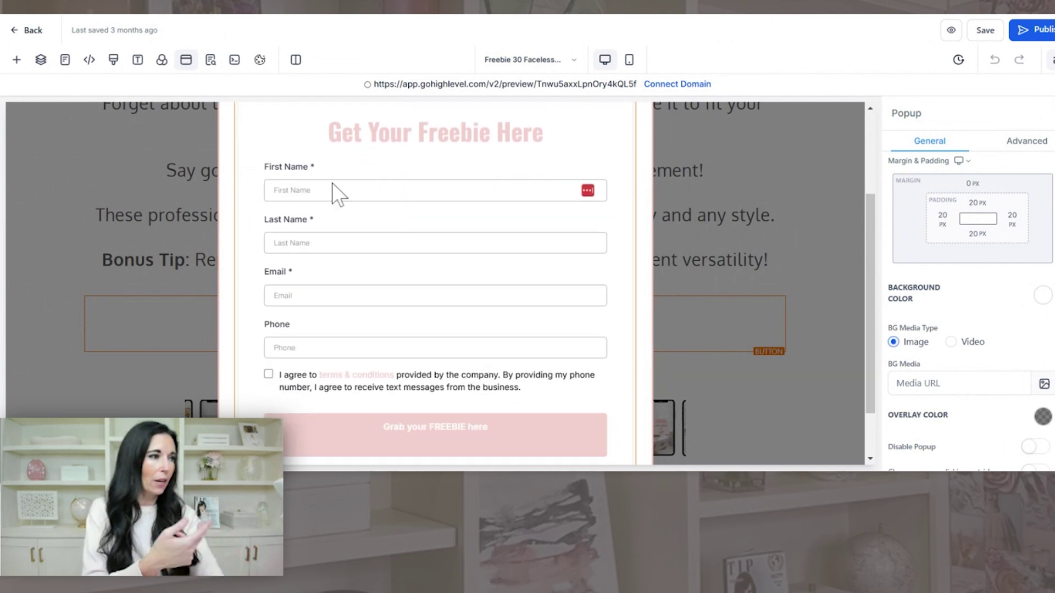
{"action": "scroll", "coordinate": [439, 379], "scroll_direction": "down", "scroll_amount": 3}
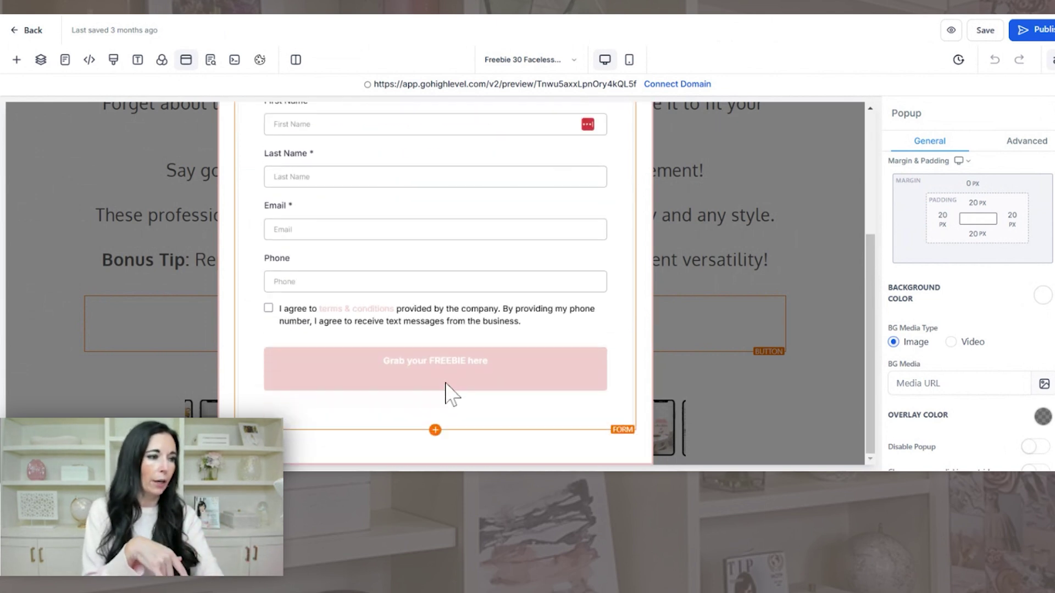
{"action": "scroll", "coordinate": [473, 340], "scroll_direction": "up", "scroll_amount": 4}
{"action": "scroll", "coordinate": [500, 313], "scroll_direction": "up", "scroll_amount": 4}
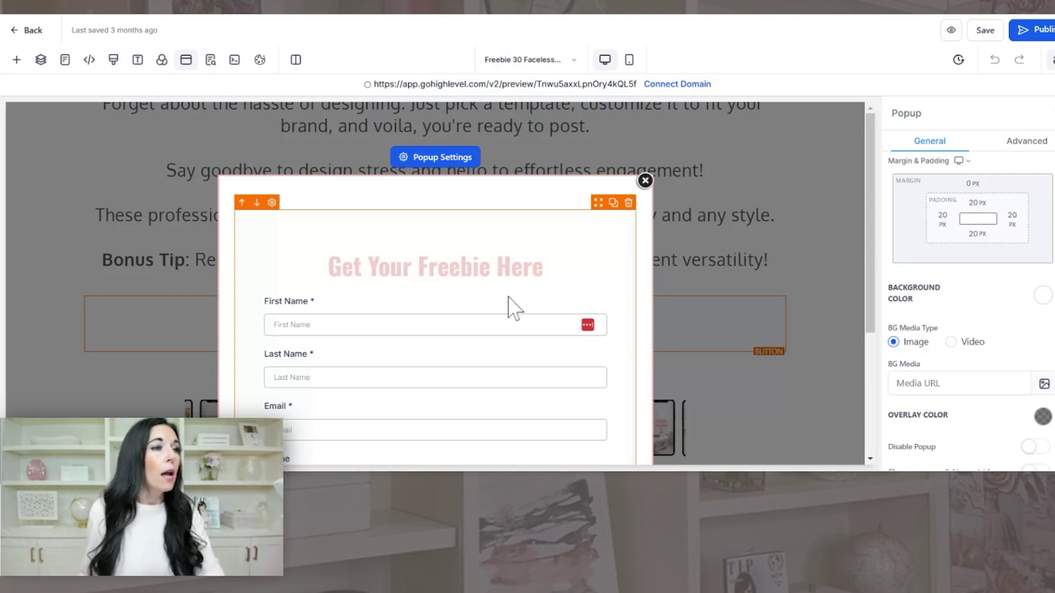
{"action": "scroll", "coordinate": [467, 305], "scroll_direction": "down", "scroll_amount": 1}
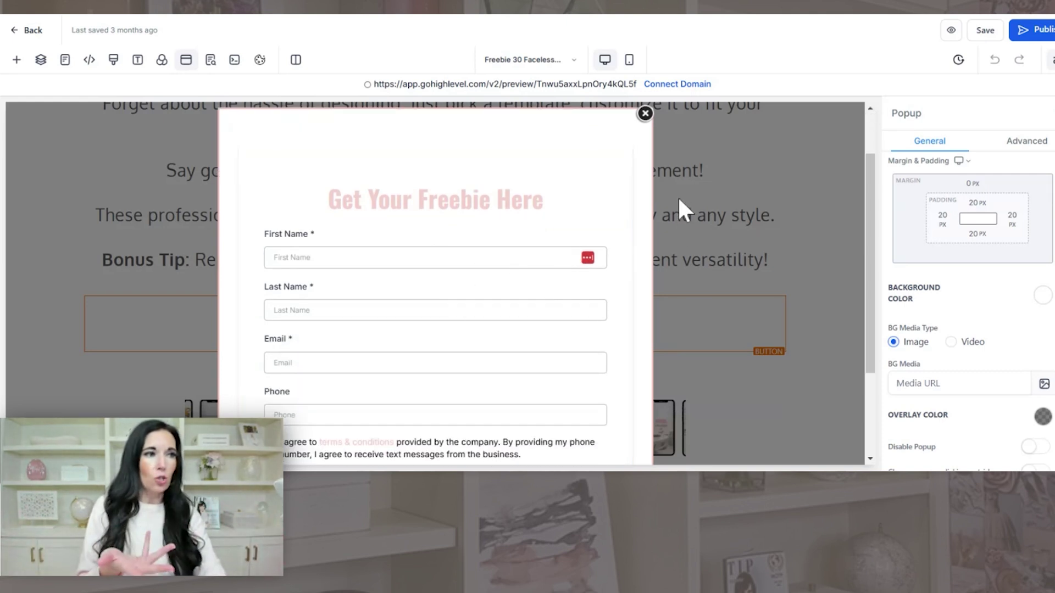
{"action": "left_click", "coordinate": [645, 113]}
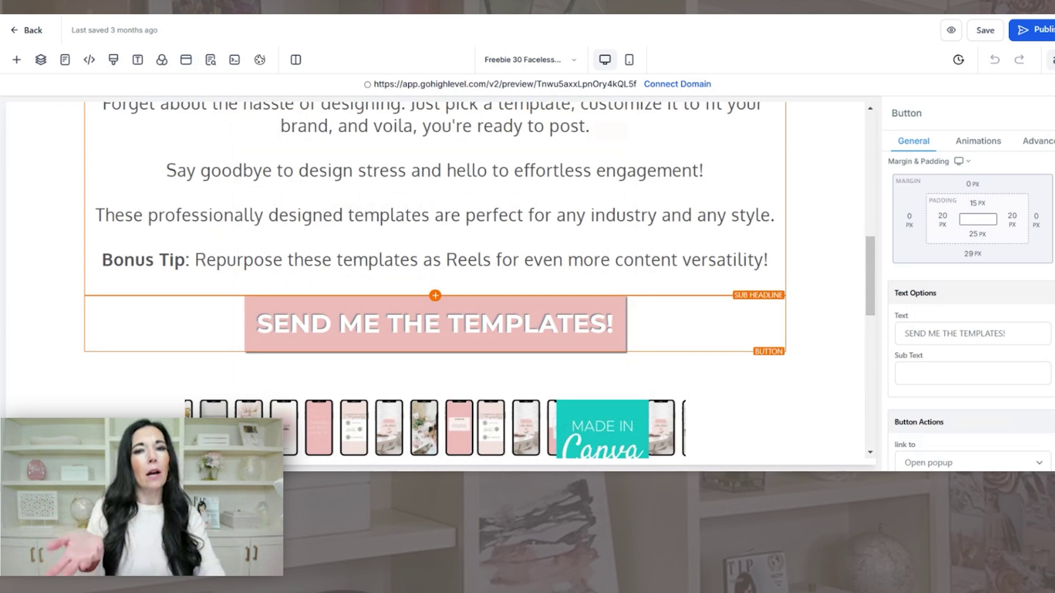